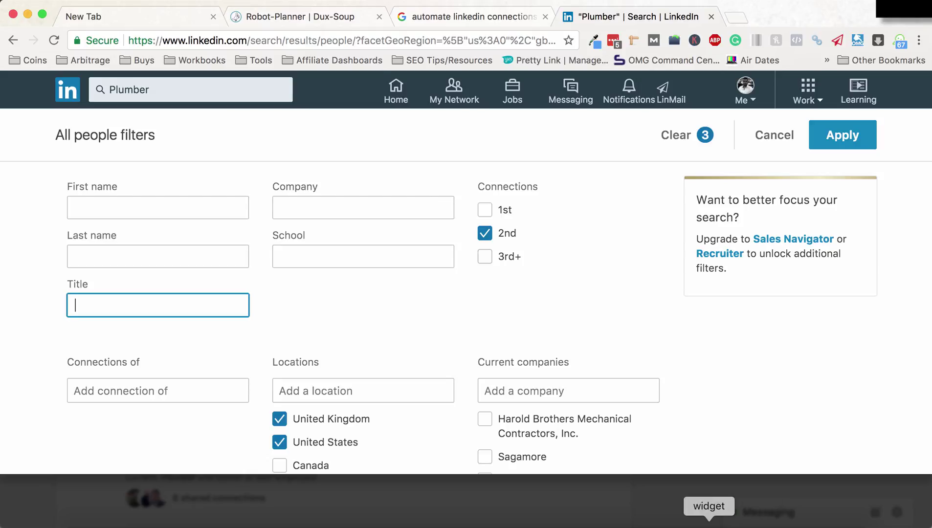
pyautogui.click(709, 520)
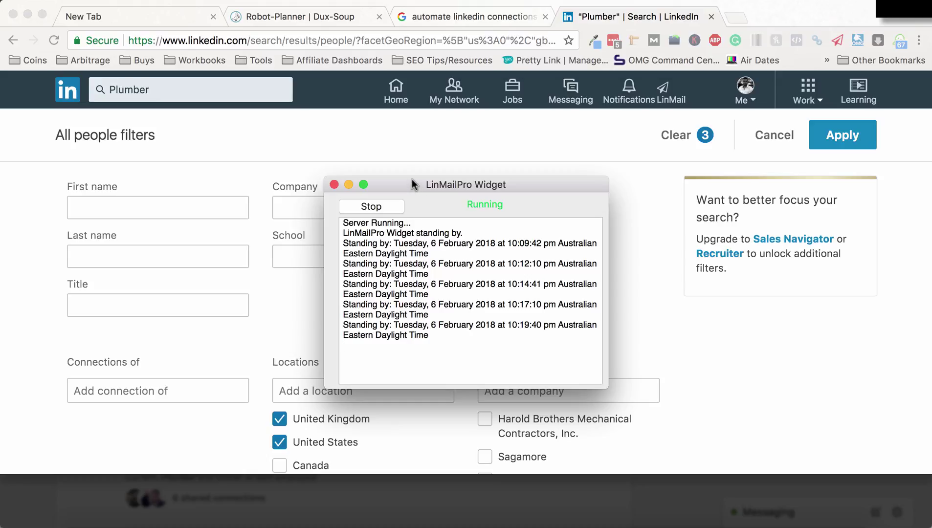
pyautogui.click(430, 157)
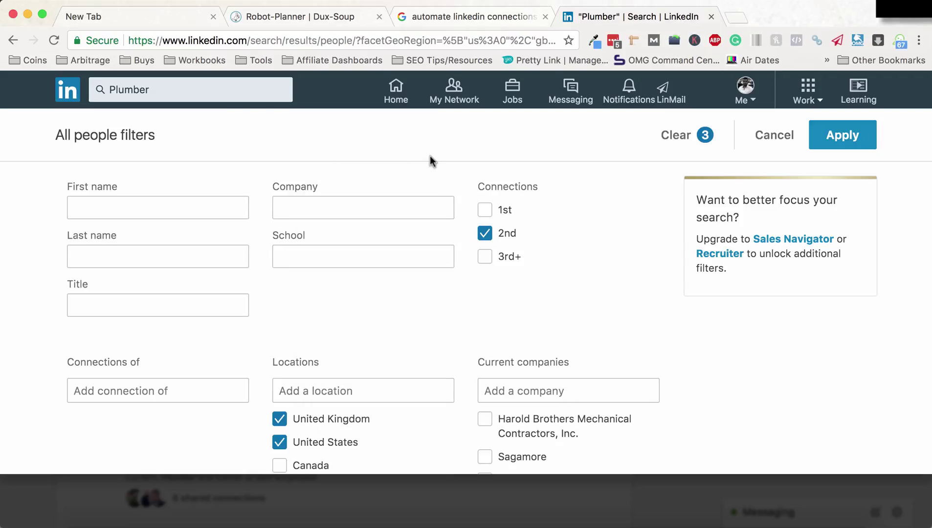
pyautogui.click(838, 44)
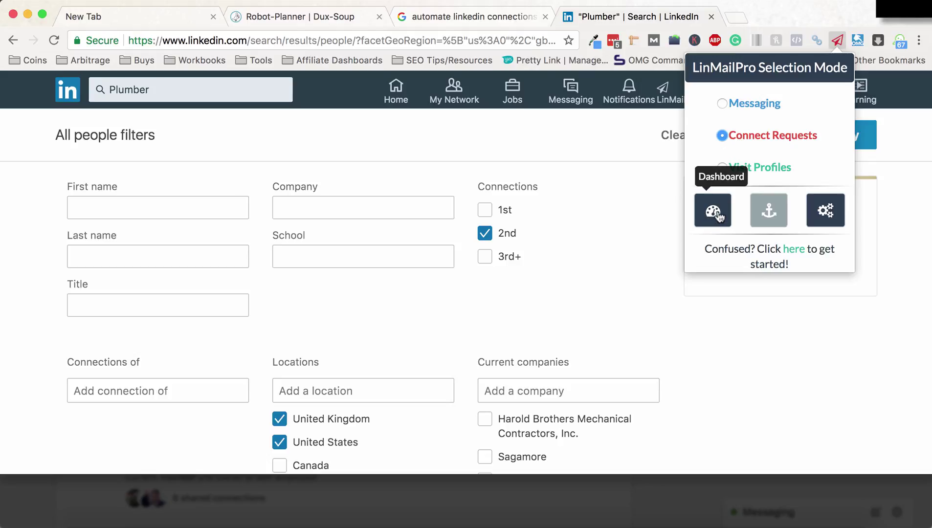
pyautogui.click(634, 124)
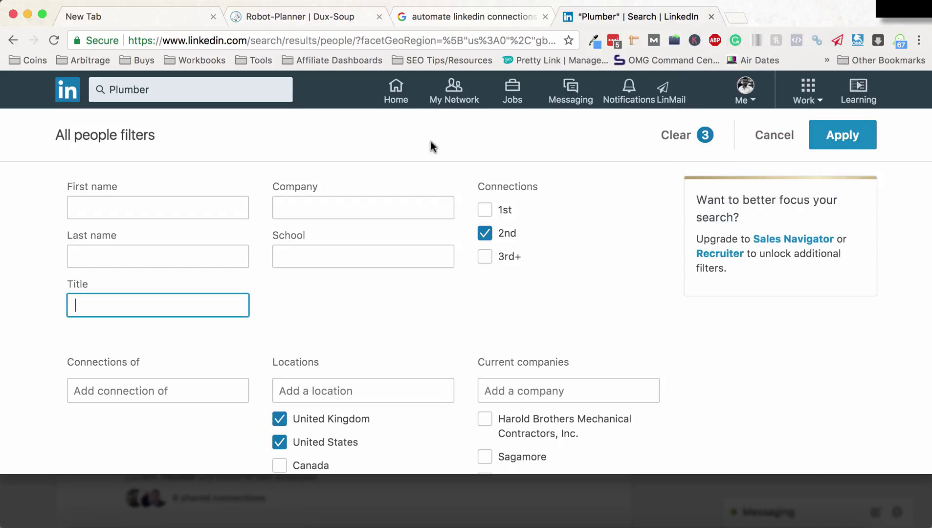
pyautogui.click(166, 91)
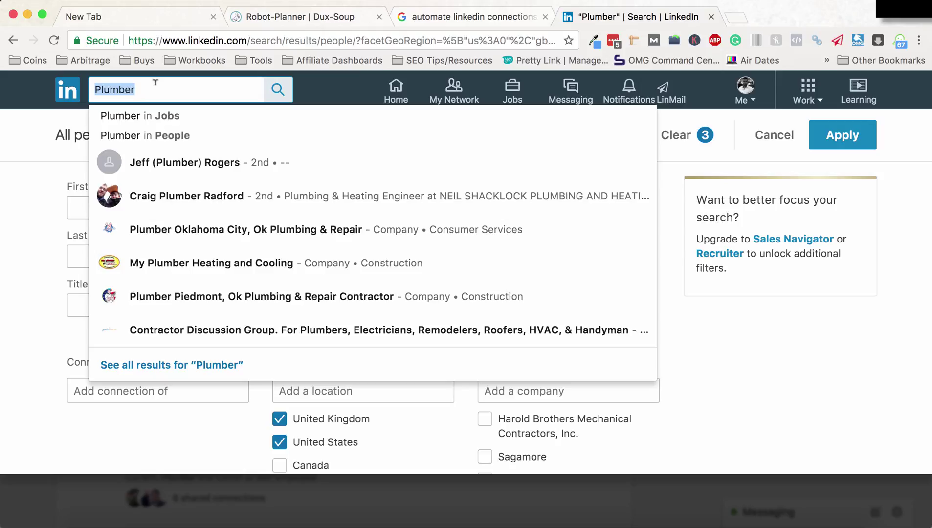
# - Retype the LinkedIn search term as 'Roofers', replacing 'Carpenters'
pyautogui.write('Car')
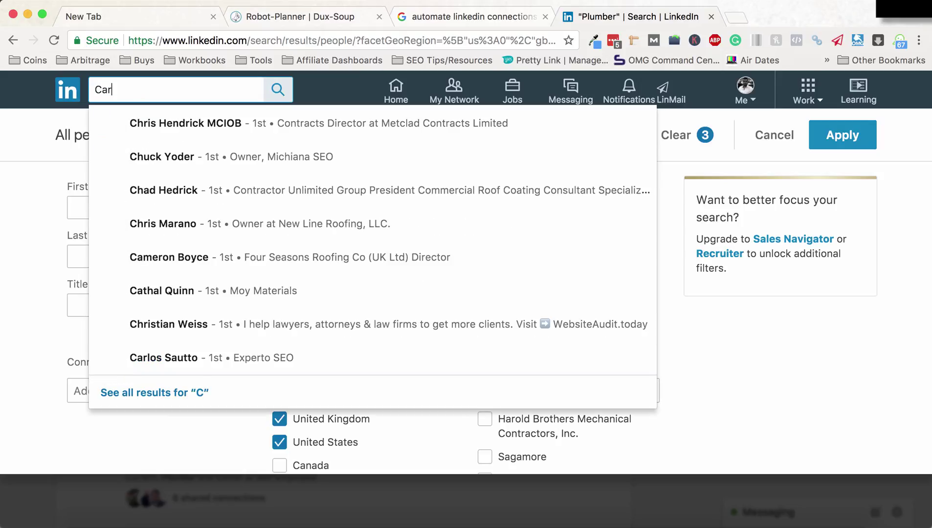
pyautogui.write('Carpe')
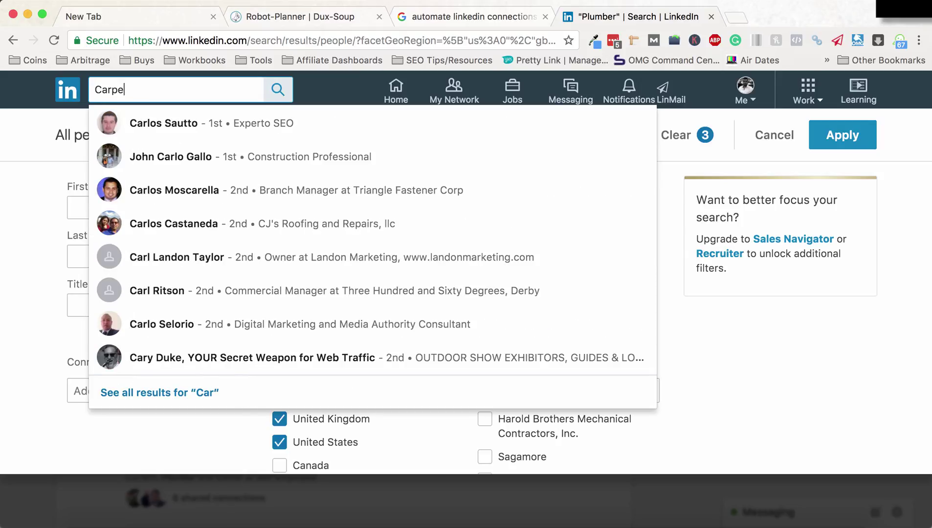
pyautogui.write('nters')
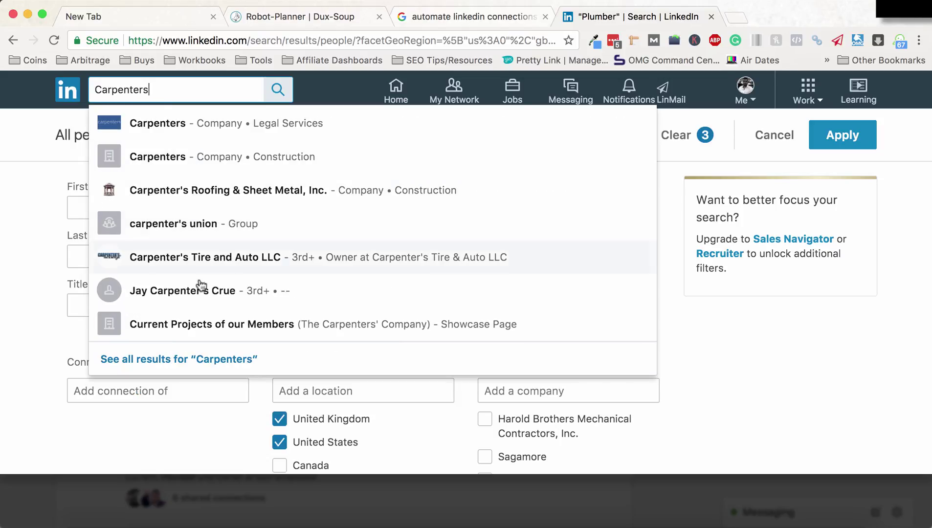
pyautogui.press('super+a')
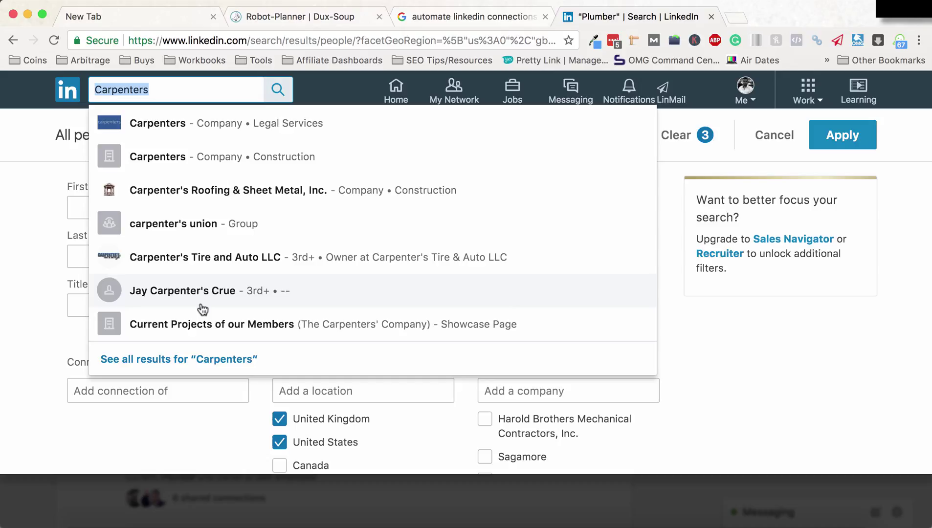
pyautogui.write('Roofers')
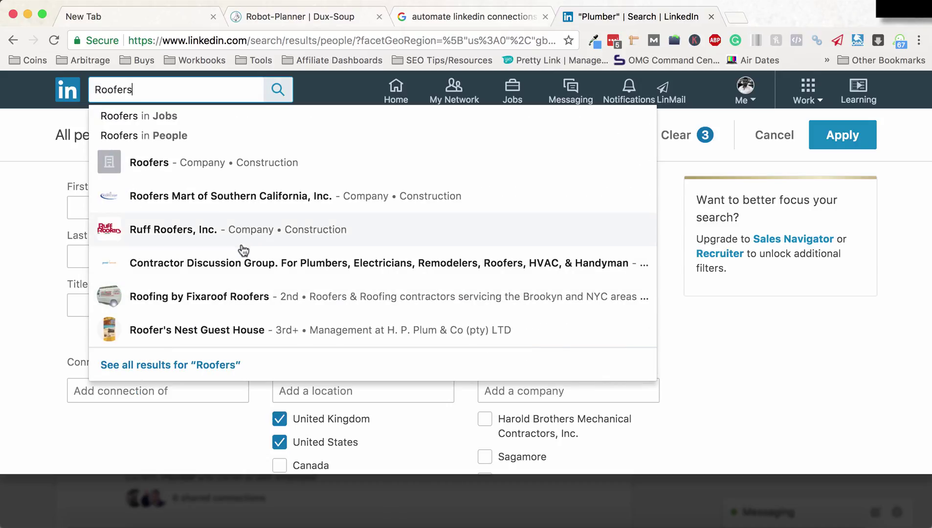
# - Search people for Roofers, limited to United States and United Kingdom locations
pyautogui.click(181, 136)
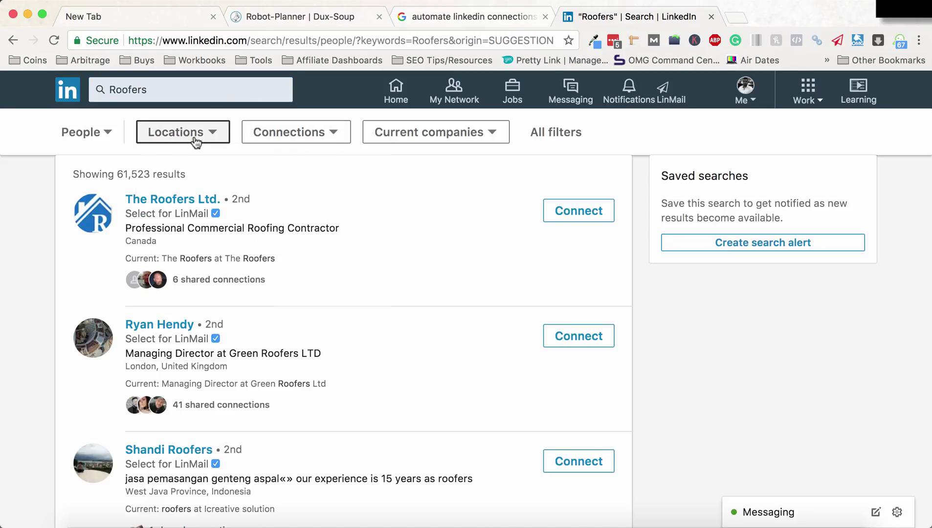
pyautogui.click(188, 139)
pyautogui.click(172, 203)
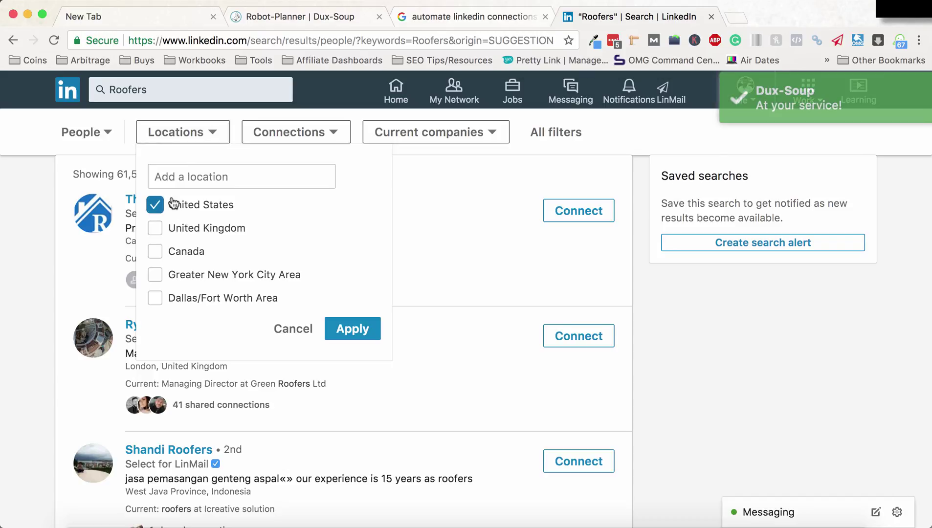
pyautogui.click(174, 229)
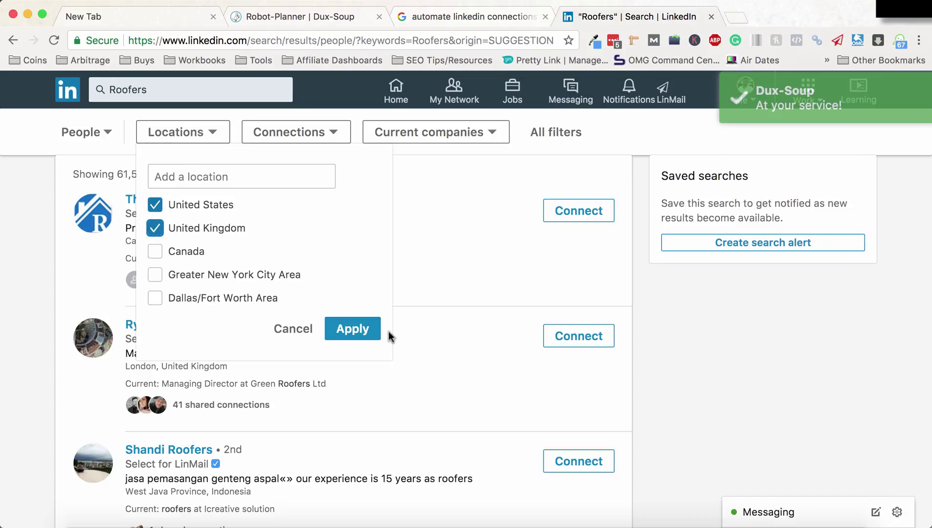
pyautogui.click(365, 330)
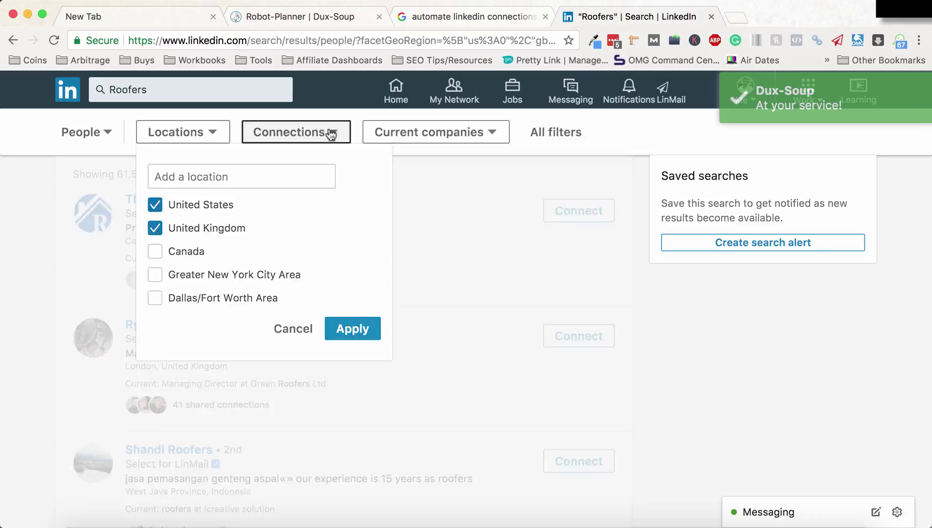
# - Narrow the Roofers results to 2nd-degree connections
pyautogui.click(353, 135)
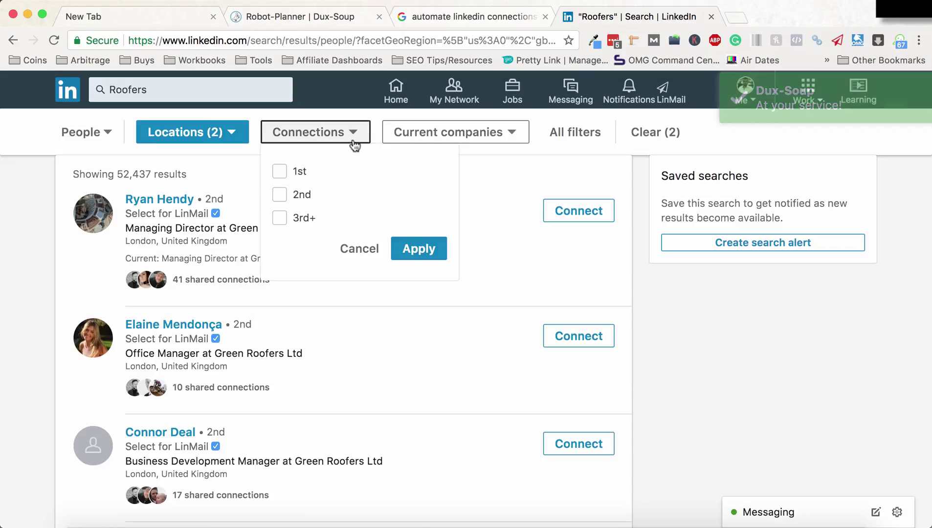
pyautogui.click(302, 196)
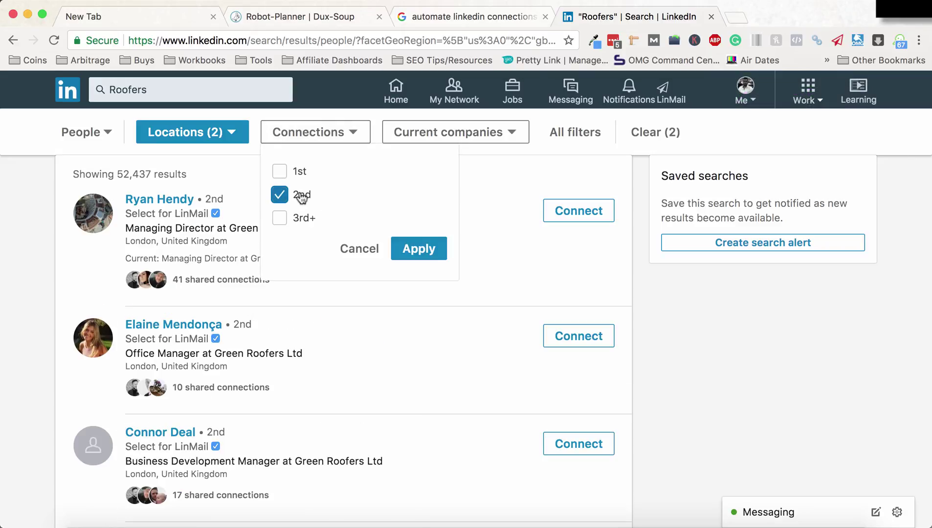
pyautogui.click(415, 253)
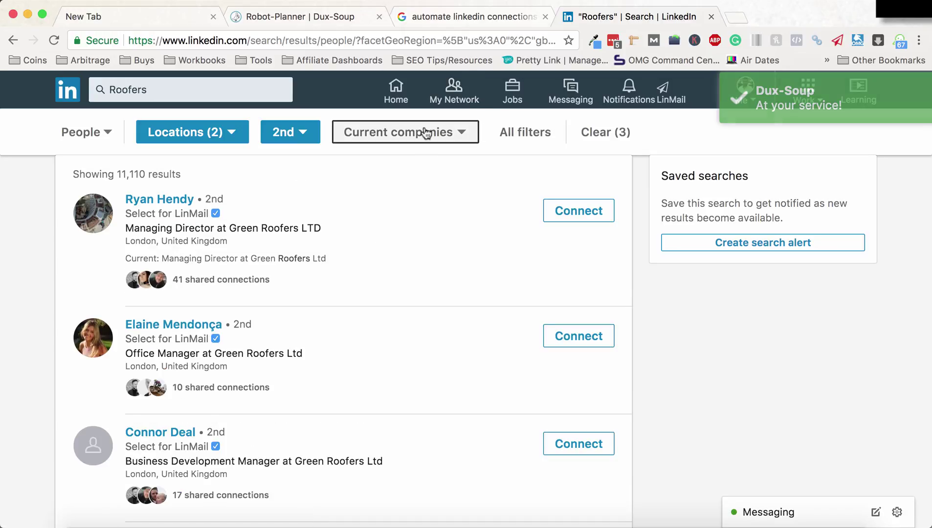
# - Filter Roofers by title 'owner OR Director OR Self Employed OR Co Owner', copied from Notes
pyautogui.click(522, 139)
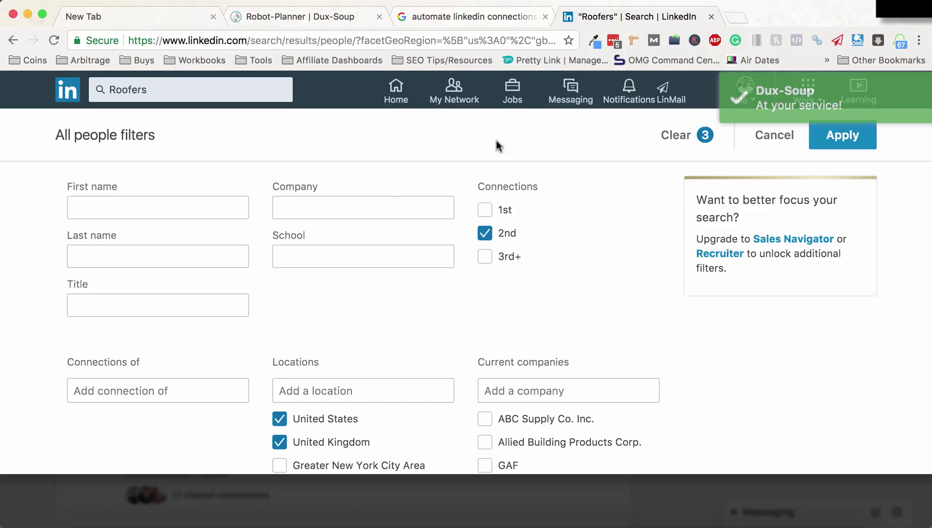
pyautogui.click(122, 298)
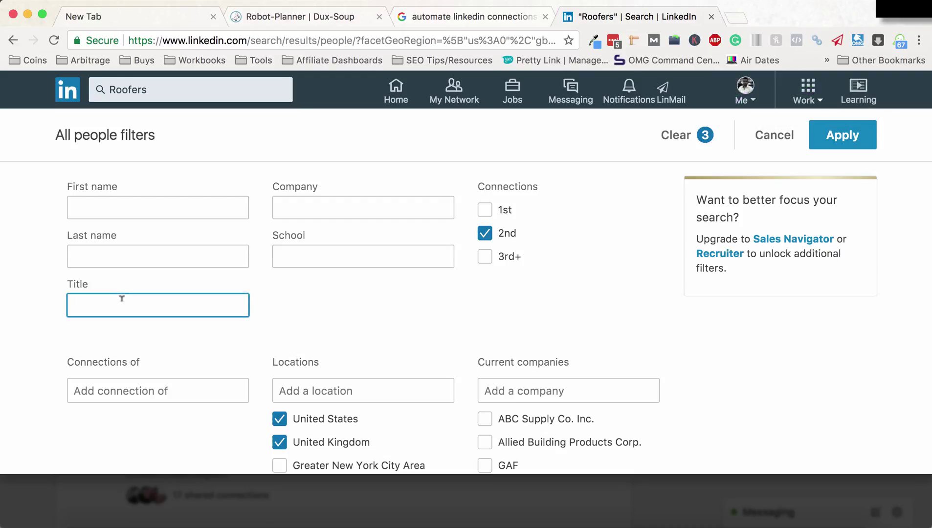
pyautogui.press('super+Tab')
pyautogui.press('super+Tab')
pyautogui.press('super+Tab')
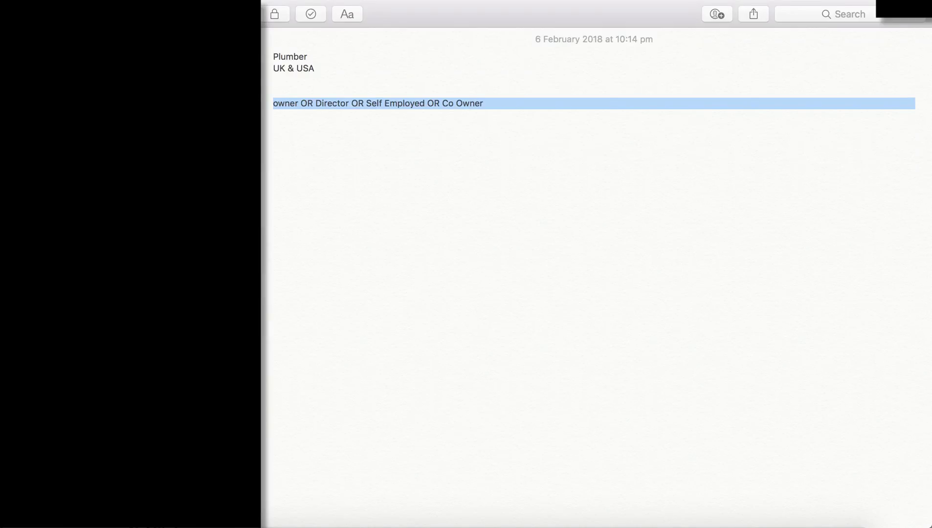
pyautogui.tripleClick(319, 103)
pyautogui.press('super+c')
pyautogui.press('super+Tab')
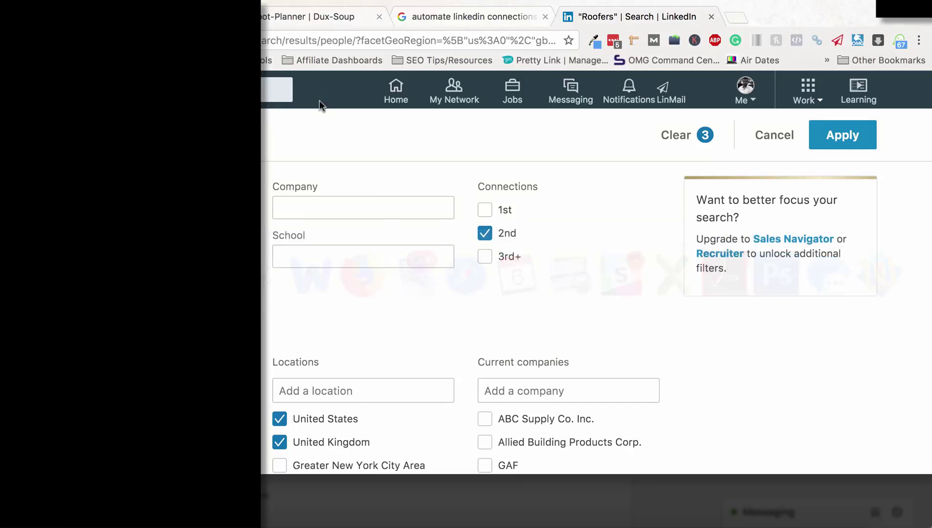
pyautogui.press('super+v')
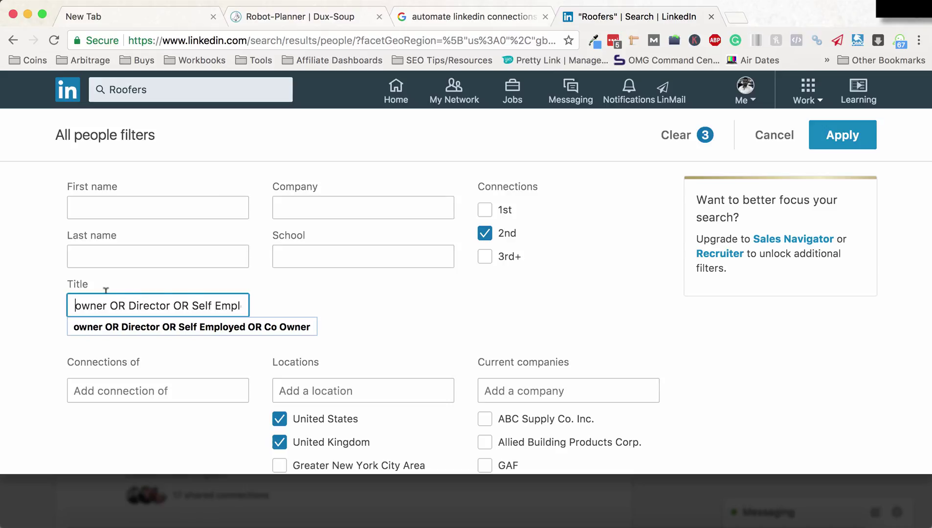
pyautogui.press('super+Right')
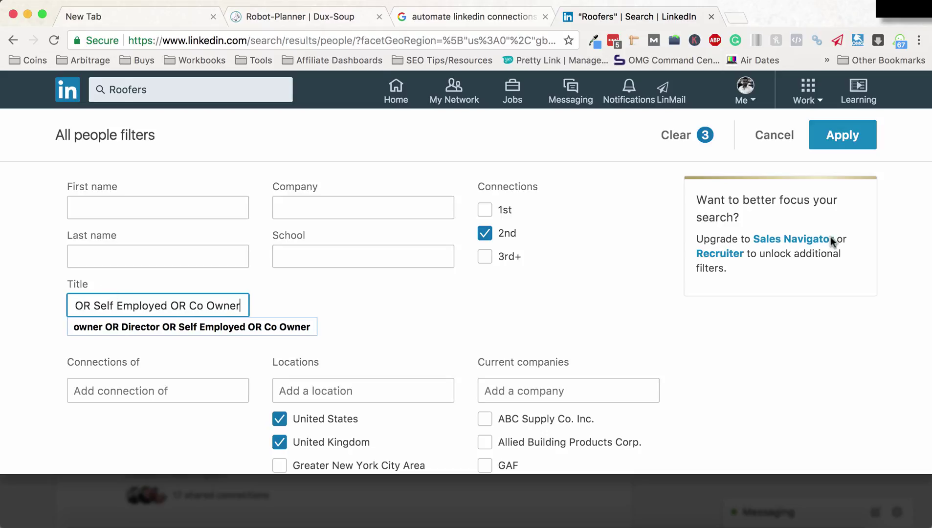
pyautogui.click(864, 149)
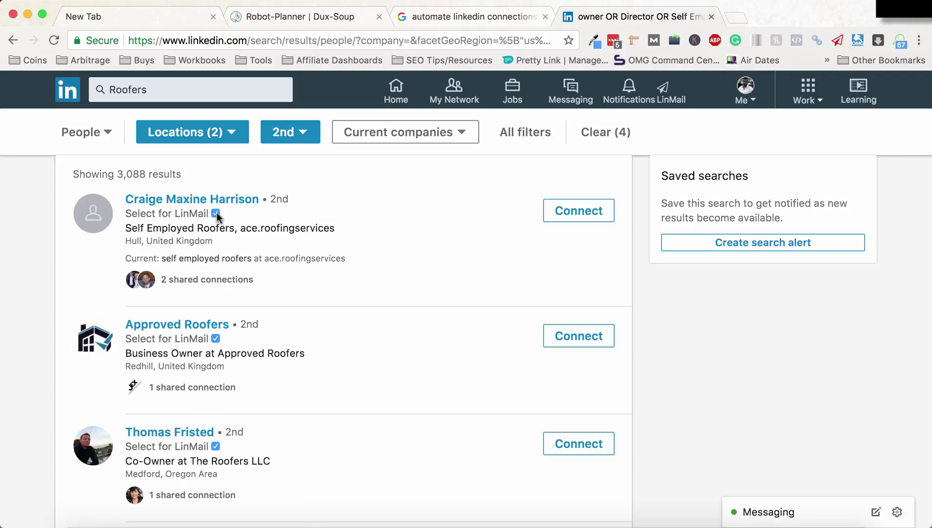
# - With Connect Requests as the LinMailPro mode, open the LinMailPro Dashboard
pyautogui.scroll(-2, 318, 224)
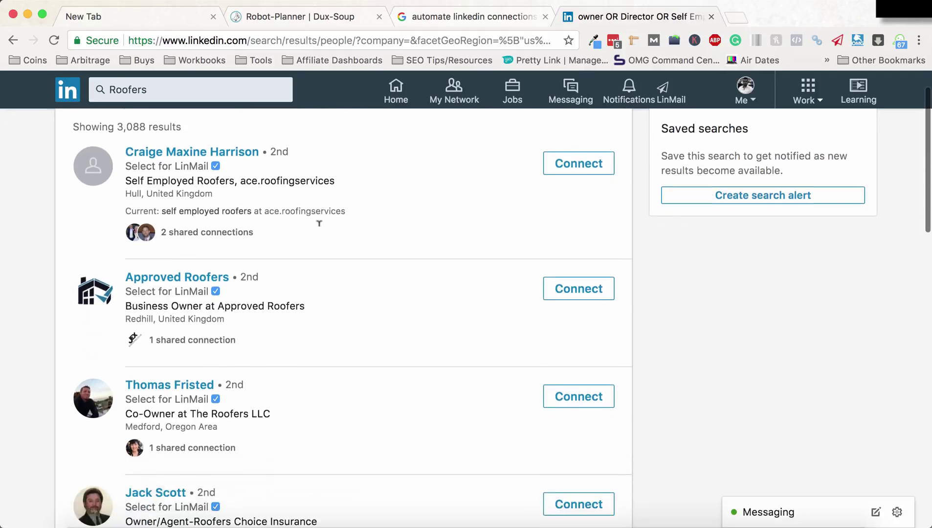
pyautogui.scroll(2, 319, 224)
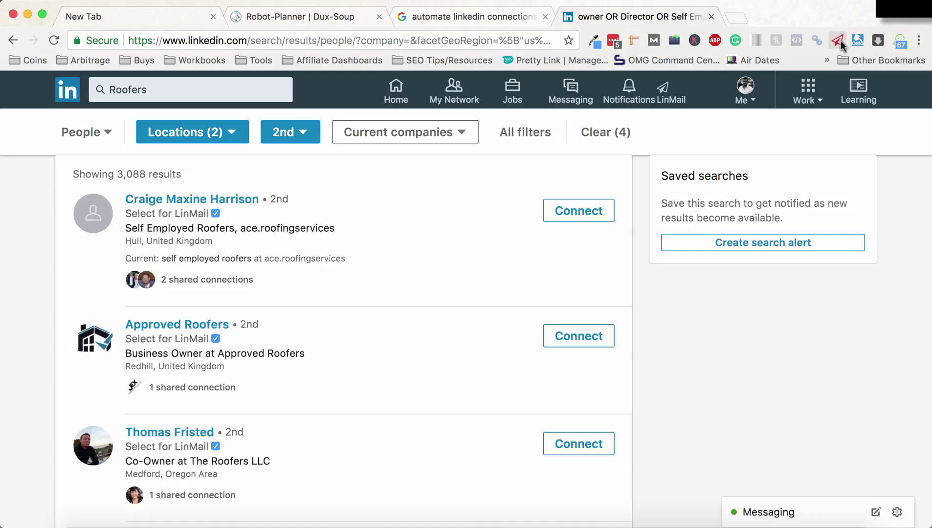
pyautogui.click(840, 41)
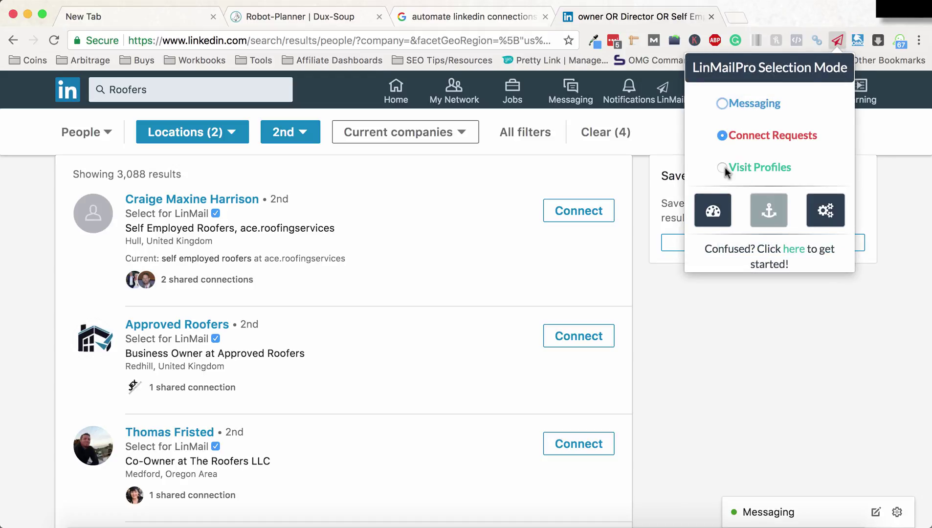
pyautogui.click(724, 214)
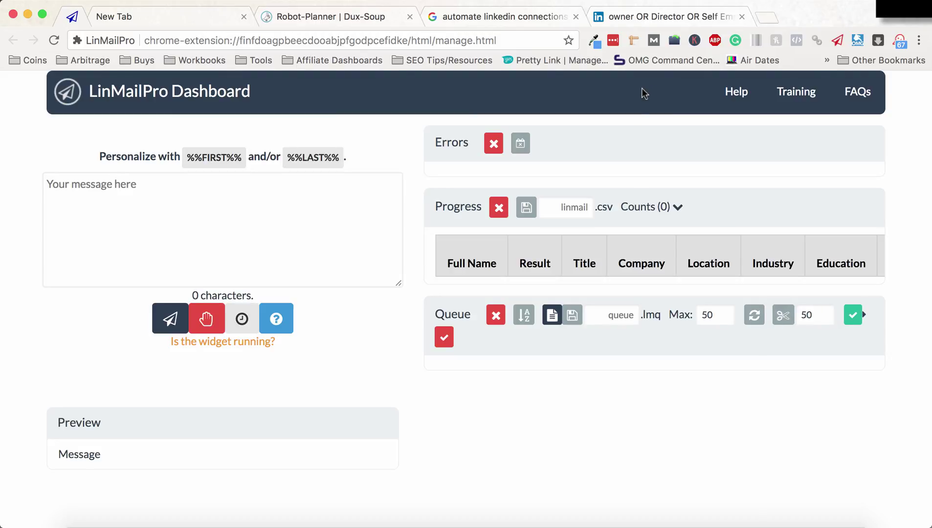
# - Back on the Roofers results, set LinMailPro's outreach mode to Connect Requests
pyautogui.click(643, 12)
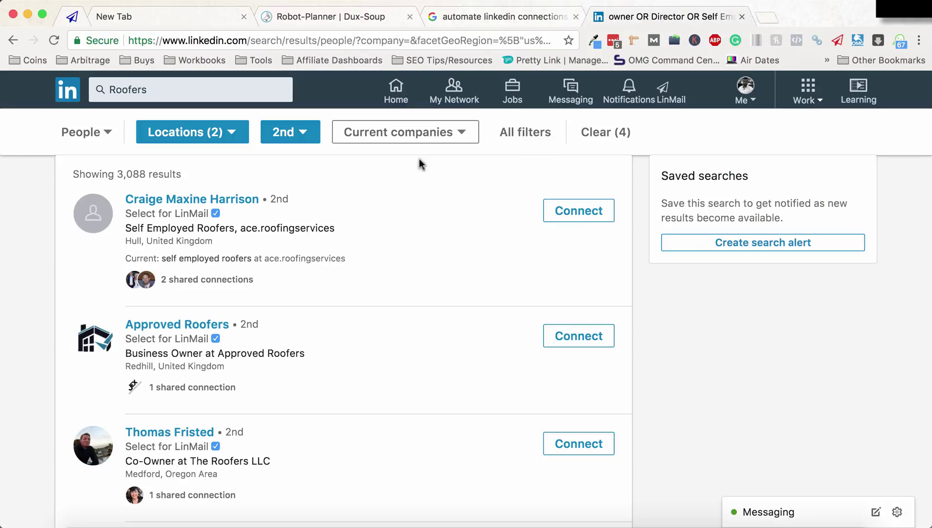
pyautogui.click(839, 40)
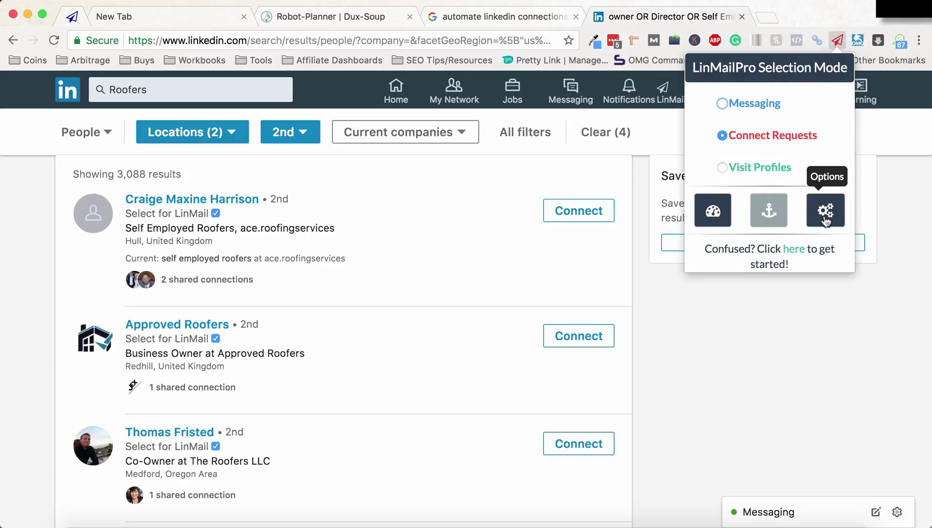
pyautogui.click(722, 167)
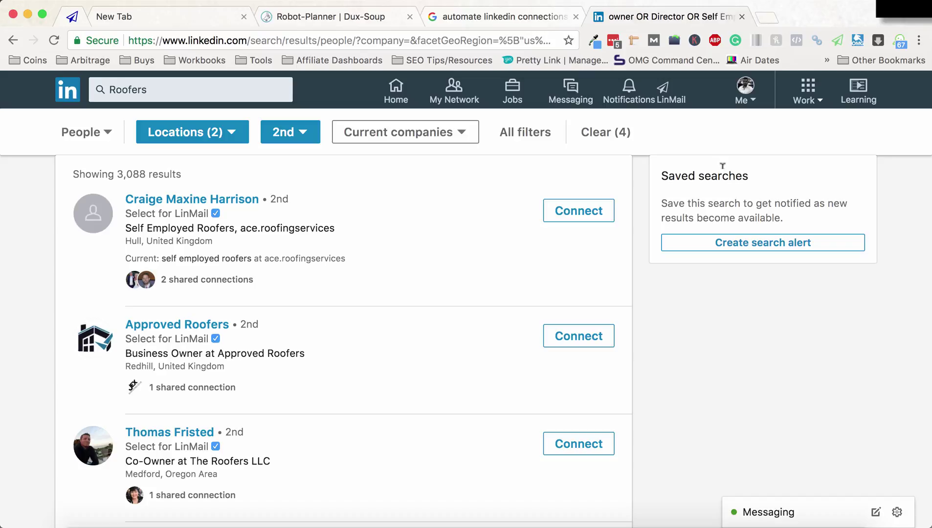
pyautogui.click(837, 43)
pyautogui.click(726, 135)
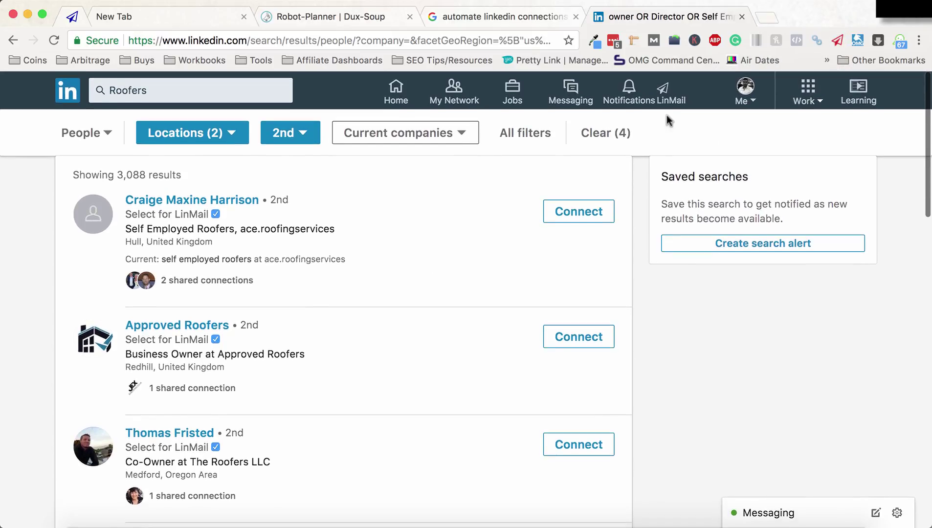
# - Add the checked Roofers results to the LinMailPro queue
pyautogui.click(669, 98)
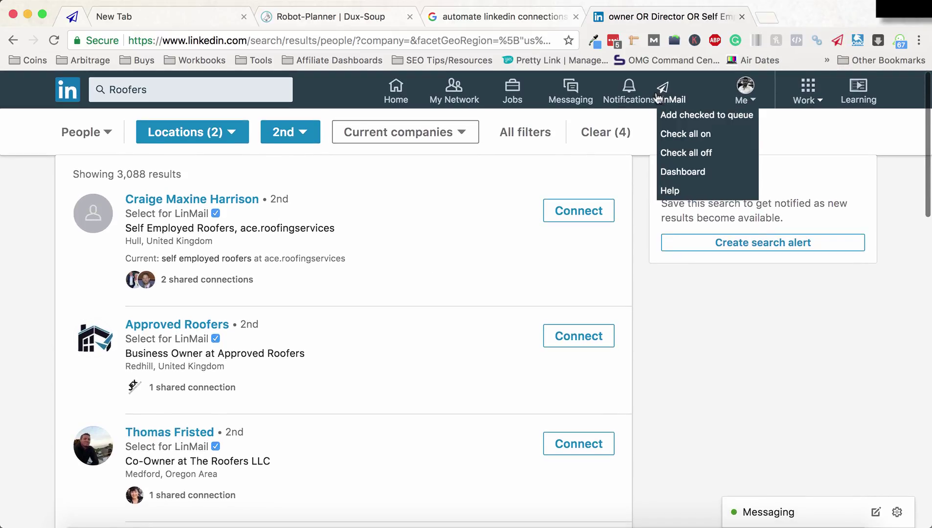
pyautogui.click(690, 122)
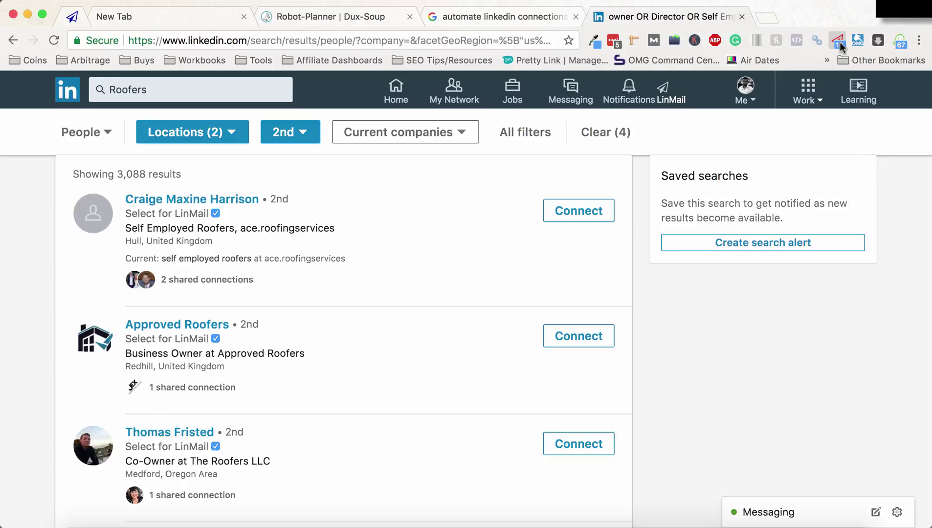
pyautogui.click(840, 42)
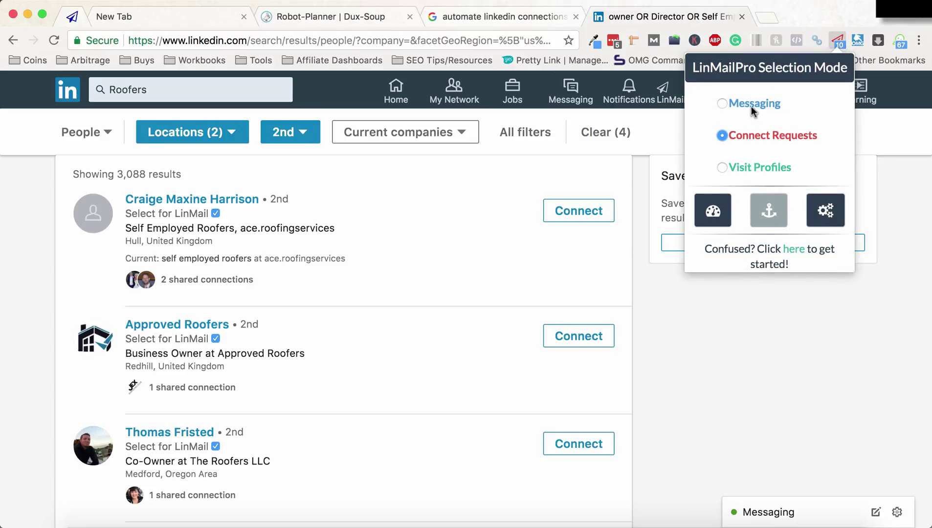
# - Cancel the switch to messaging mode to keep the 10 queued requests, then open the Dashboard message box
pyautogui.click(732, 105)
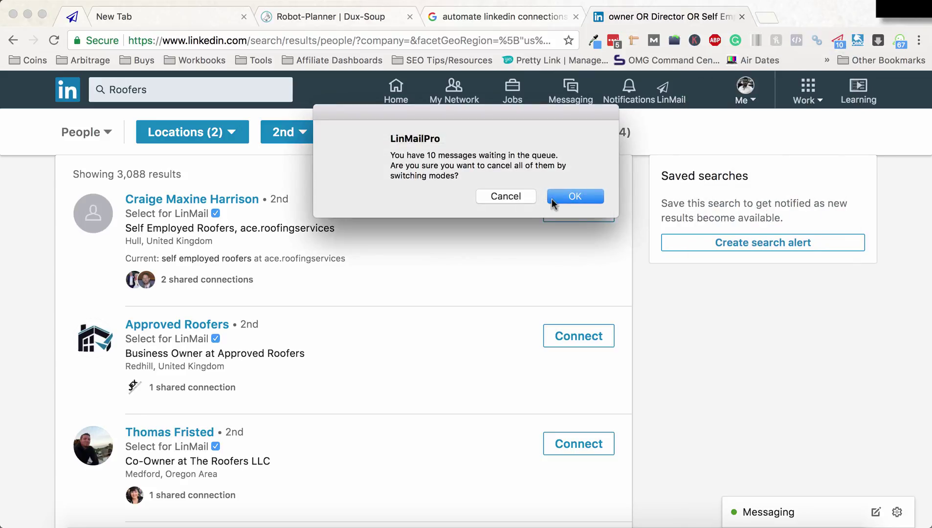
pyautogui.click(508, 198)
pyautogui.click(845, 43)
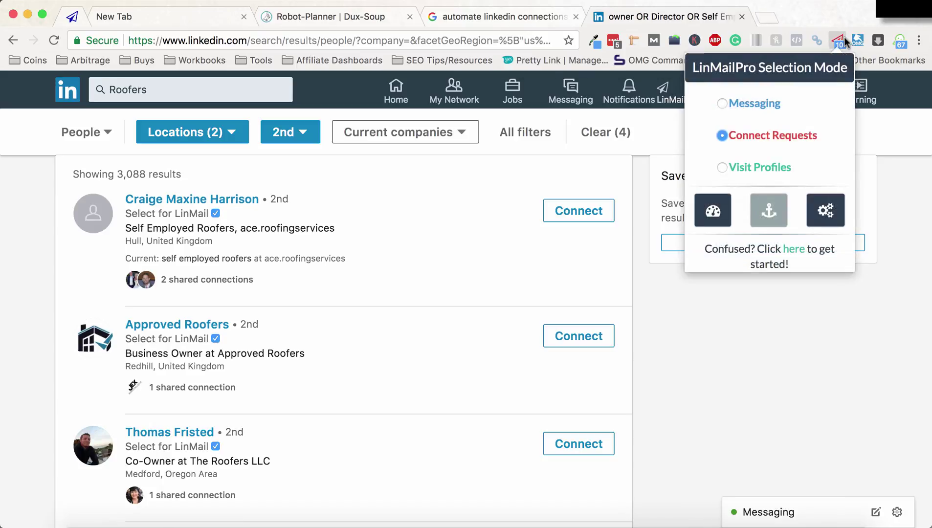
pyautogui.click(722, 136)
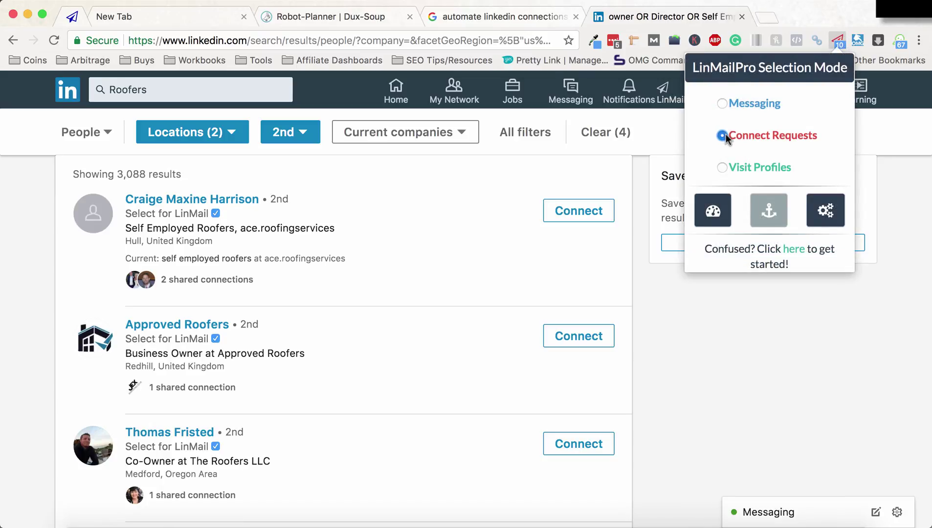
pyautogui.click(712, 214)
pyautogui.click(175, 196)
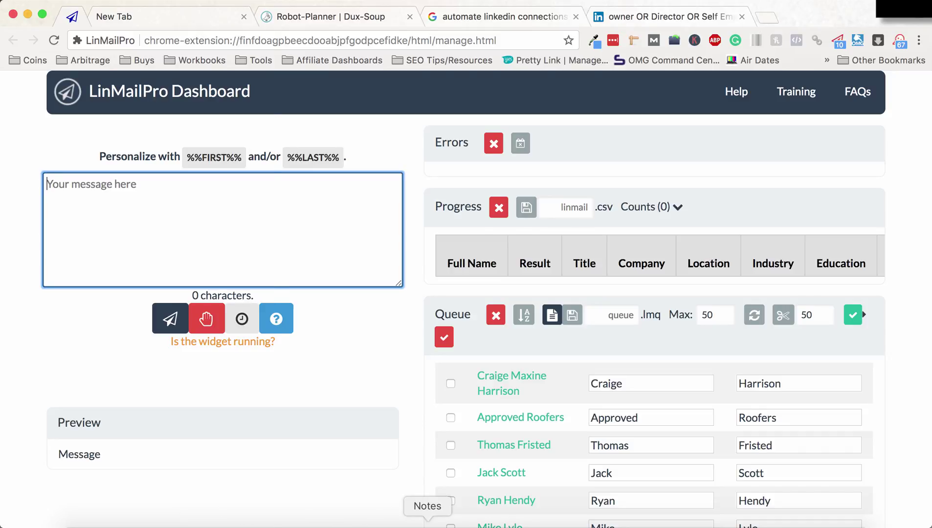
# - Copy the 'Hey %%FIRST%%' message template from Apple Notes and return to the browser
pyautogui.click(427, 523)
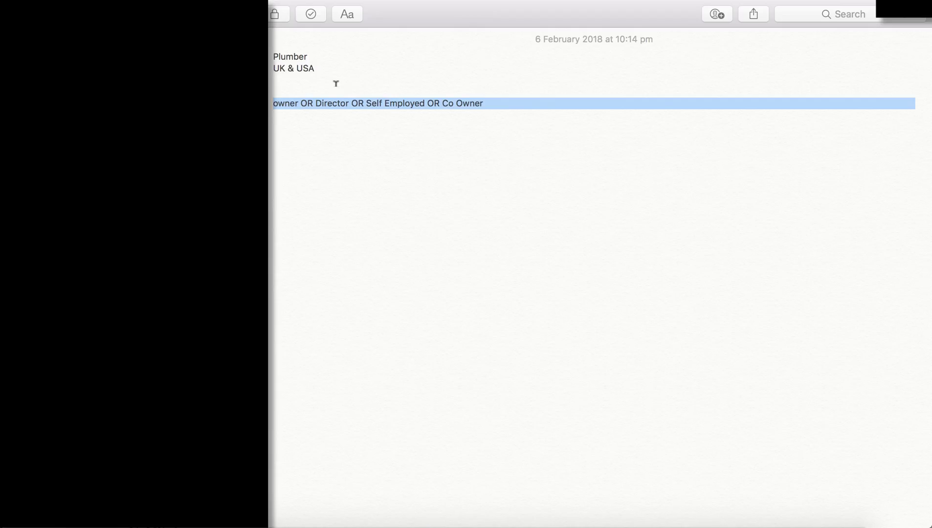
pyautogui.click(813, 16)
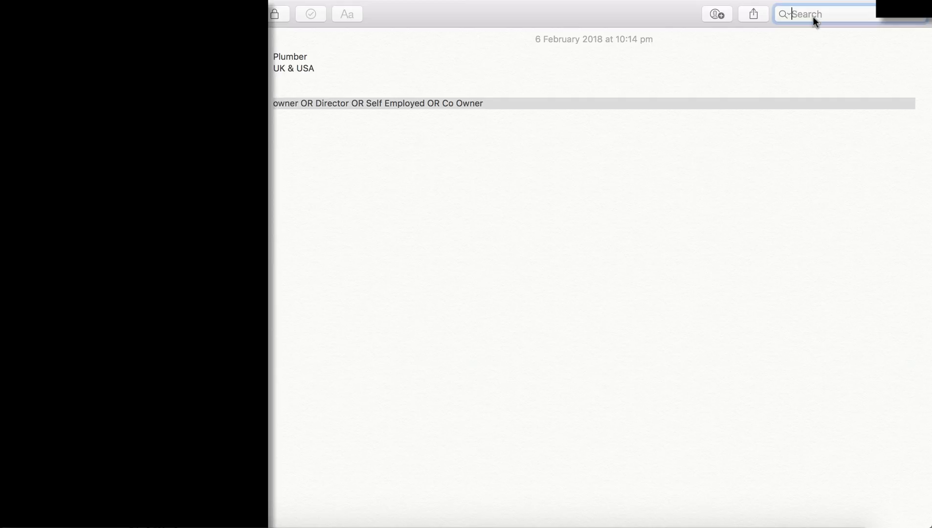
pyautogui.write('linmail')
pyautogui.press('super+a')
pyautogui.press('BackSpace')
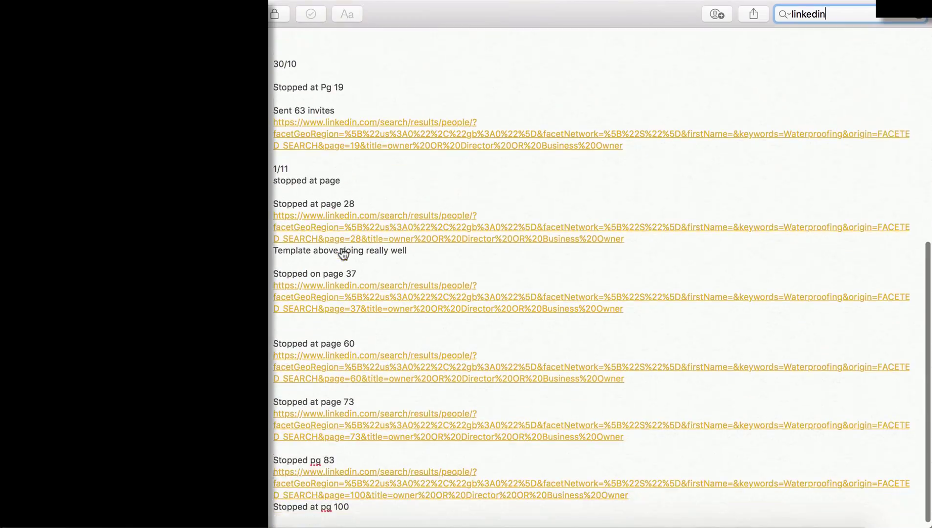
pyautogui.scroll(5, 342, 245)
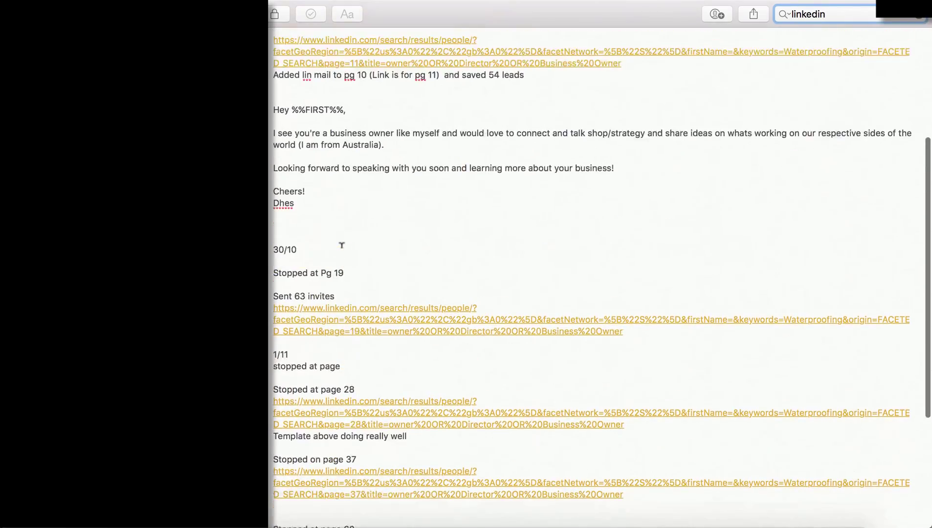
pyautogui.moveTo(271, 114); pyautogui.dragTo(368, 210)
pyautogui.press('super+c')
pyautogui.press('super+Tab')
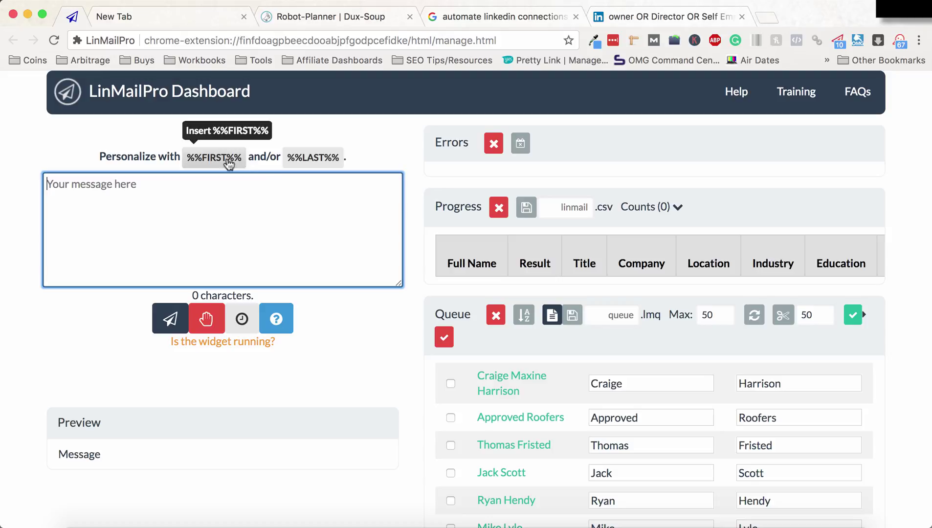
# - Paste the 297-character connection template into the message box and uncheck all queued people
pyautogui.press('super+v')
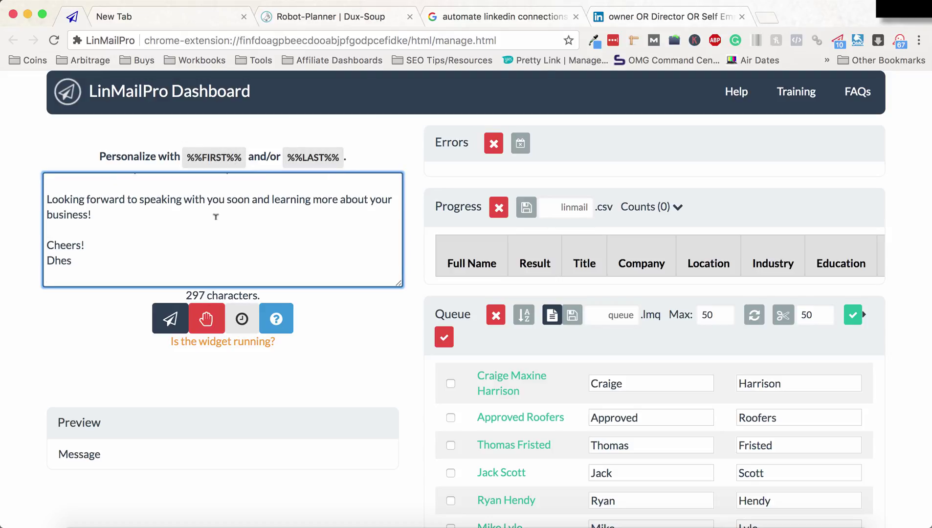
pyautogui.scroll(3, 243, 214)
pyautogui.scroll(-3, 182, 194)
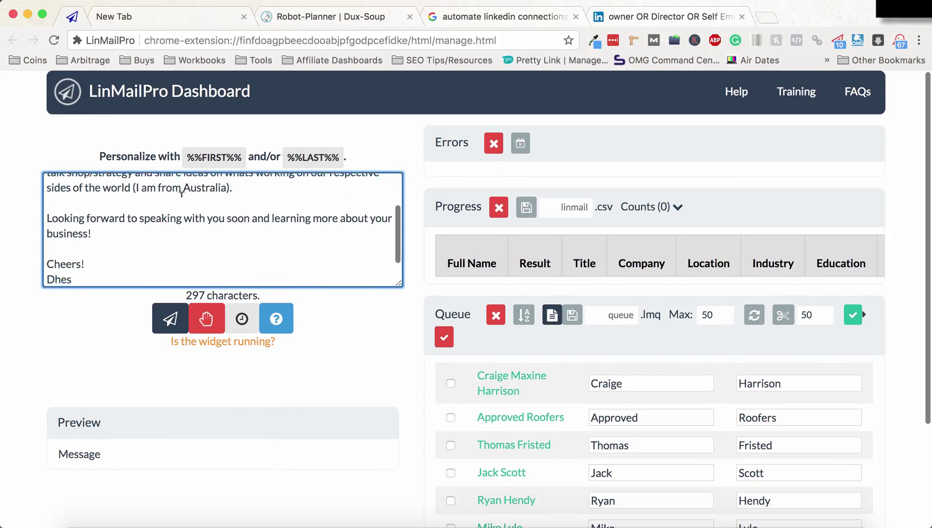
pyautogui.scroll(3, 182, 194)
pyautogui.scroll(-5, 182, 201)
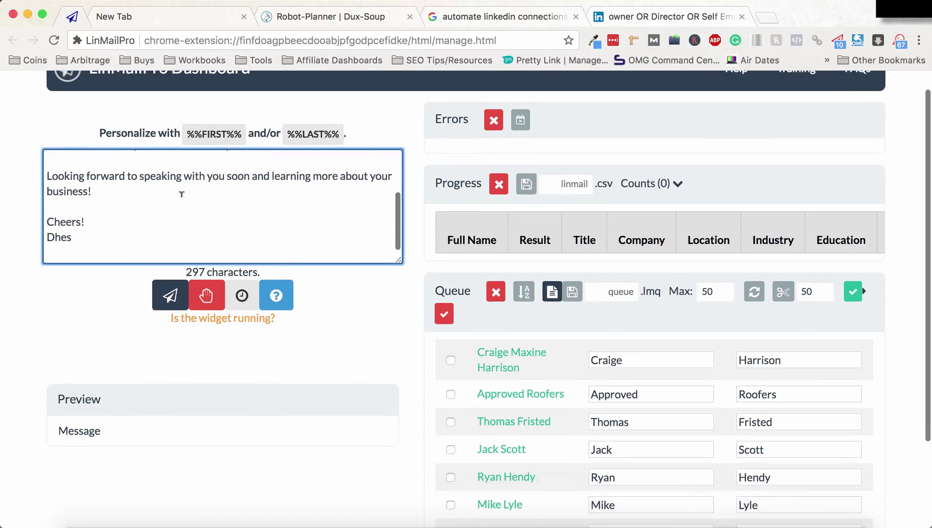
pyautogui.scroll(2, 182, 208)
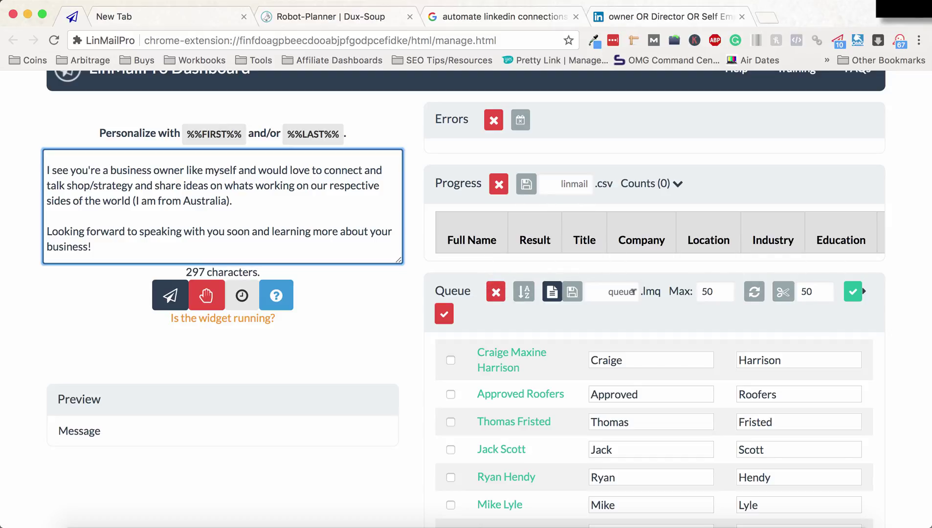
pyautogui.click(444, 315)
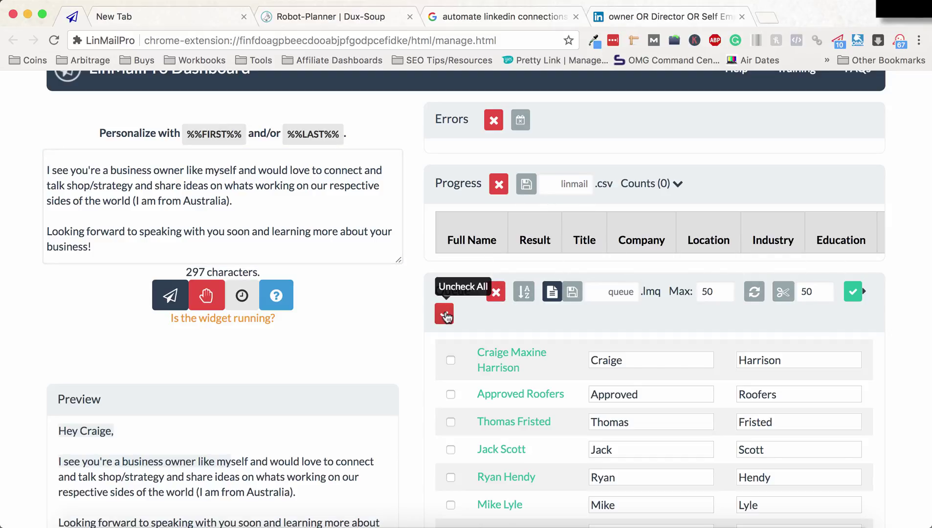
pyautogui.scroll(-3, 457, 251)
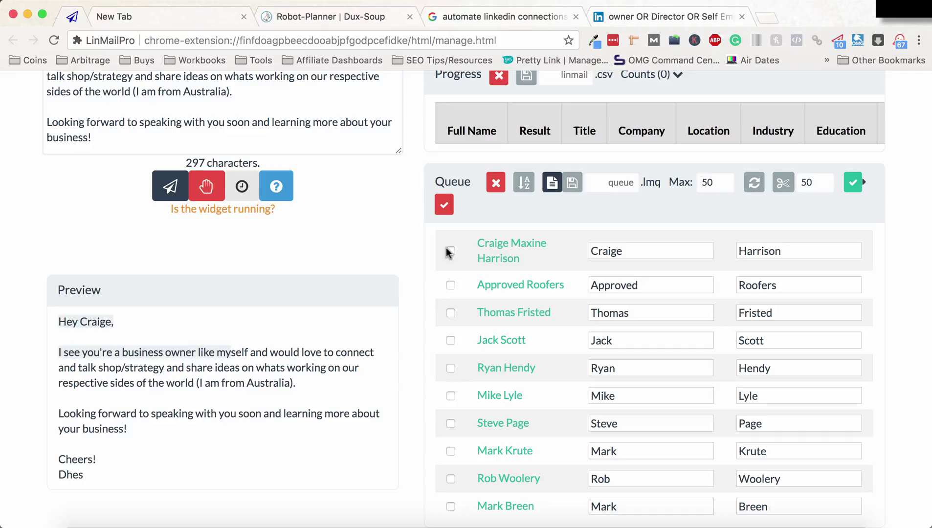
# - Tick eight queued roofers: the first seven and the ninth
pyautogui.click(451, 251)
pyautogui.click(450, 285)
pyautogui.click(451, 313)
pyautogui.click(450, 340)
pyautogui.click(451, 368)
pyautogui.click(450, 396)
pyautogui.click(450, 424)
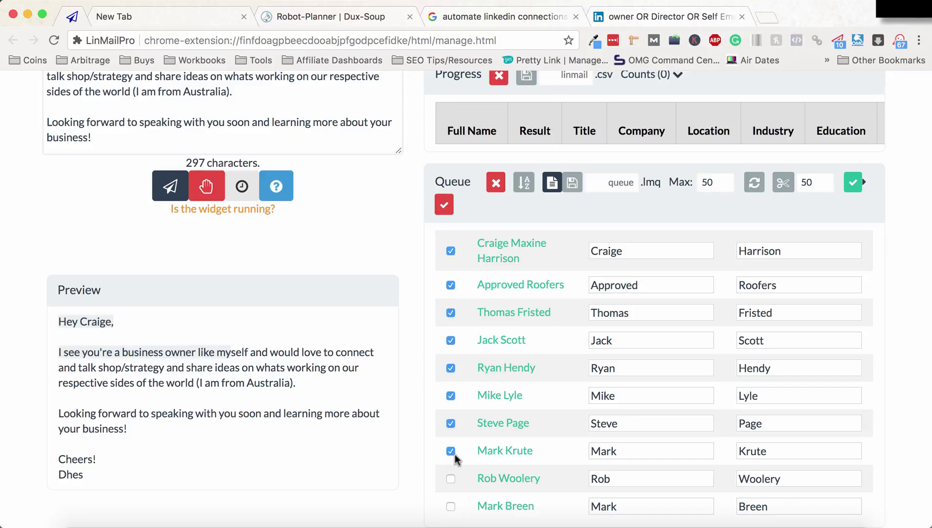
pyautogui.click(451, 479)
# - Start sending connection requests to the ticked roofers
pyautogui.scroll(3, 453, 512)
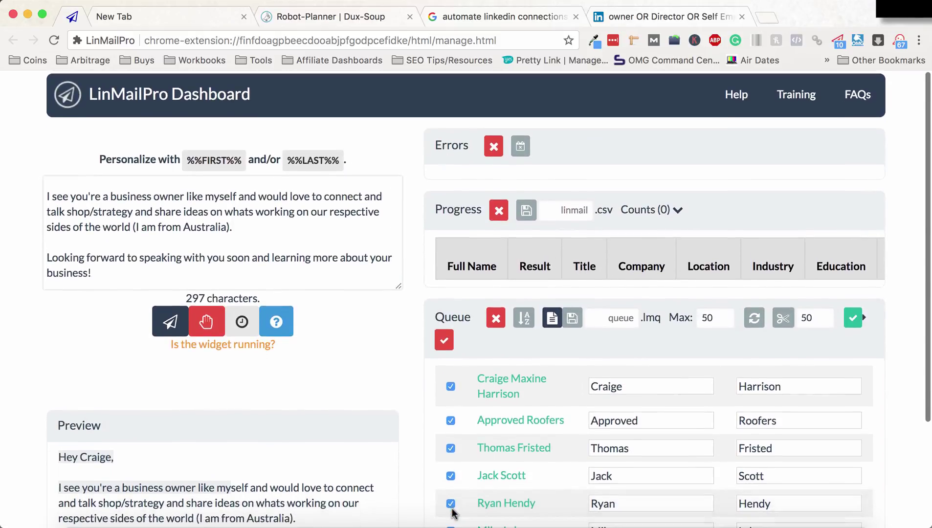
pyautogui.scroll(-3, 453, 512)
pyautogui.scroll(3, 453, 512)
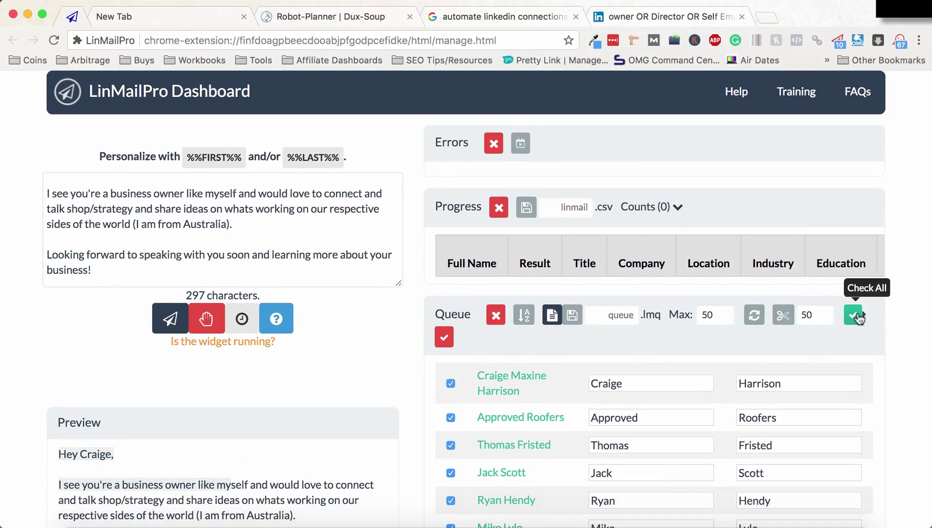
pyautogui.click(177, 331)
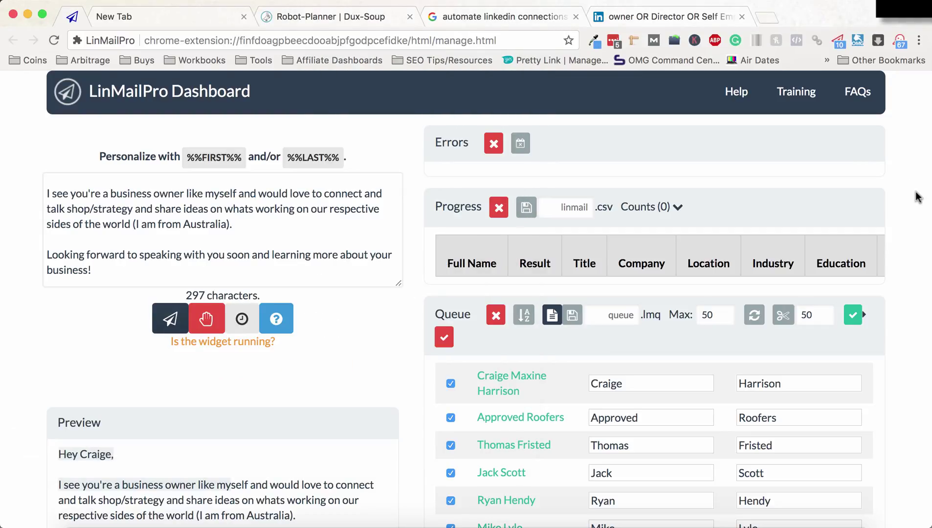
pyautogui.click(323, 39)
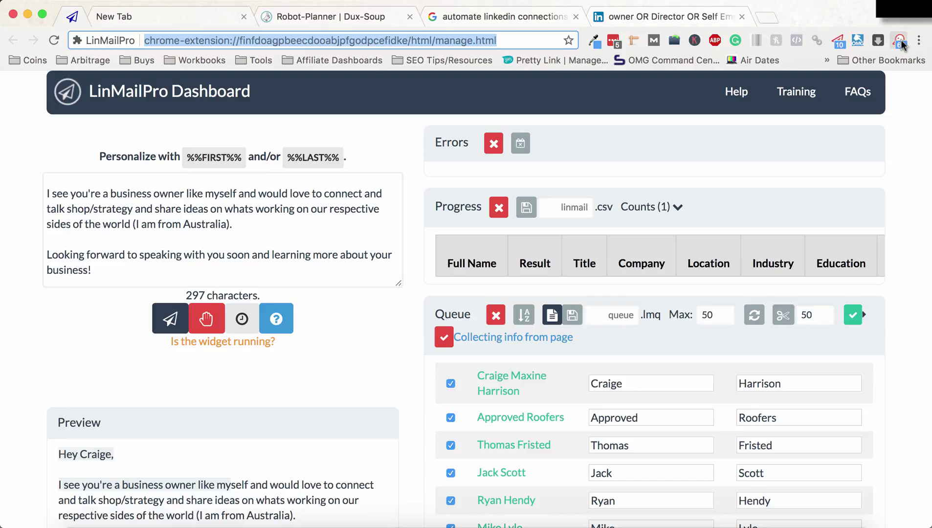
# - Replace the Roofers term and search people for Plumber
pyautogui.click(647, 15)
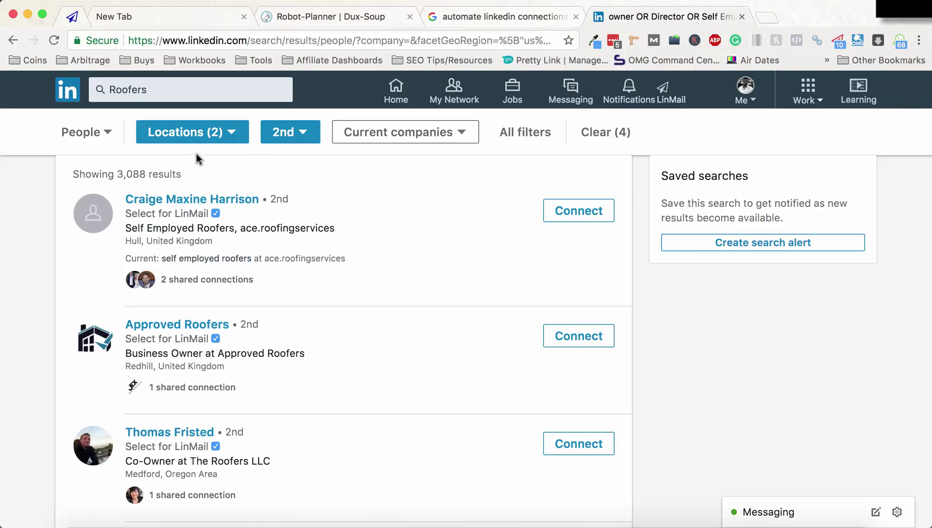
pyautogui.click(166, 82)
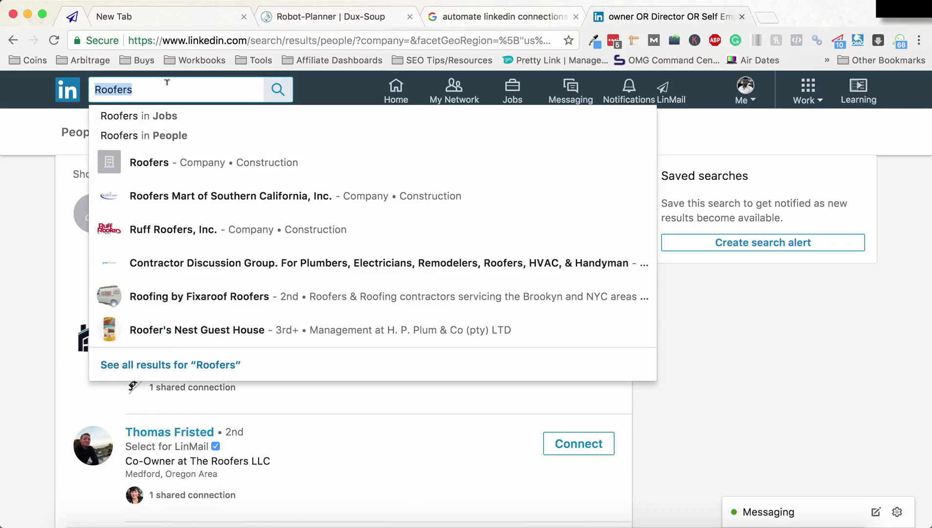
pyautogui.press('BackSpace')
pyautogui.write('Plumb')
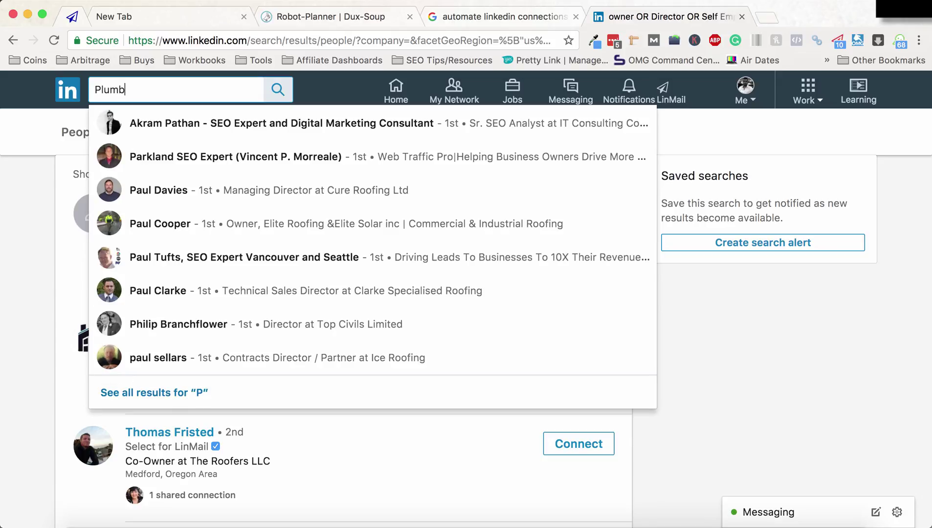
pyautogui.press('BackSpace')
pyautogui.press('BackSpace')
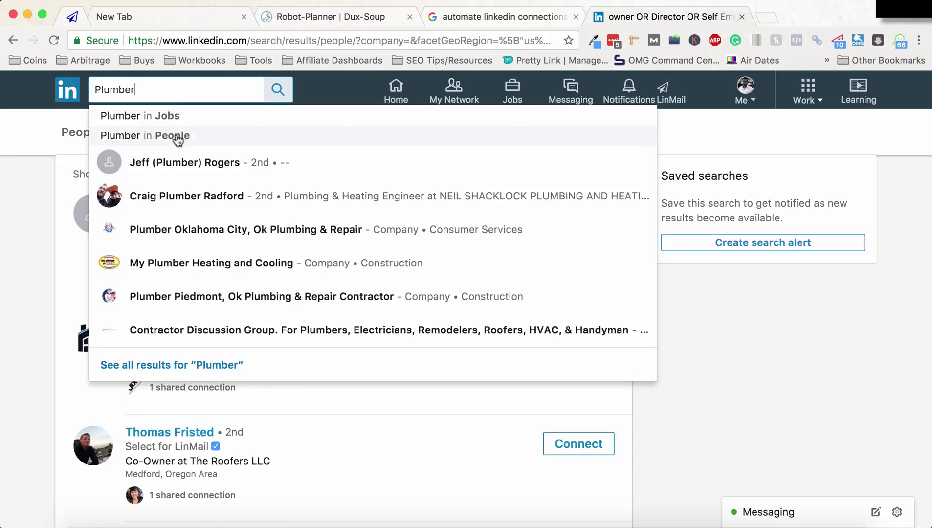
pyautogui.click(177, 140)
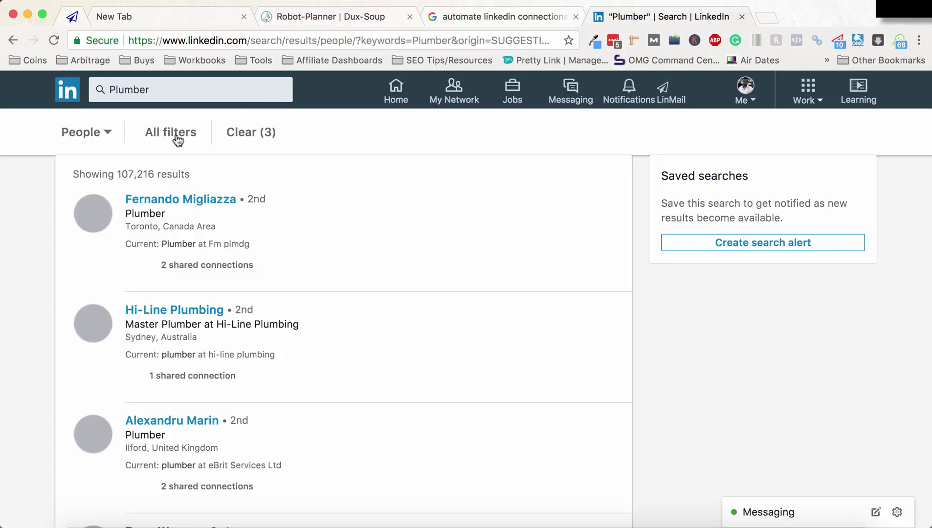
# - Filter the Plumber results to United States, United Kingdom and 2nd-degree connections
pyautogui.click(211, 140)
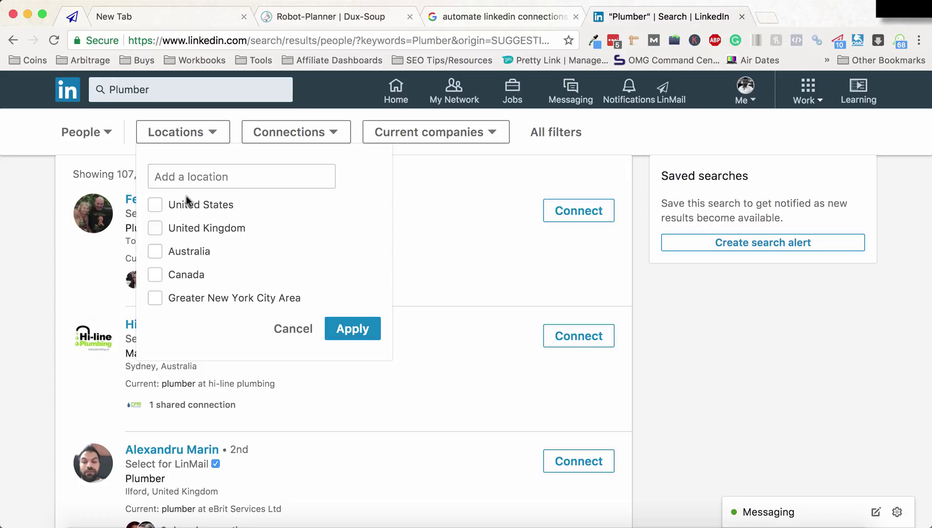
pyautogui.click(188, 235)
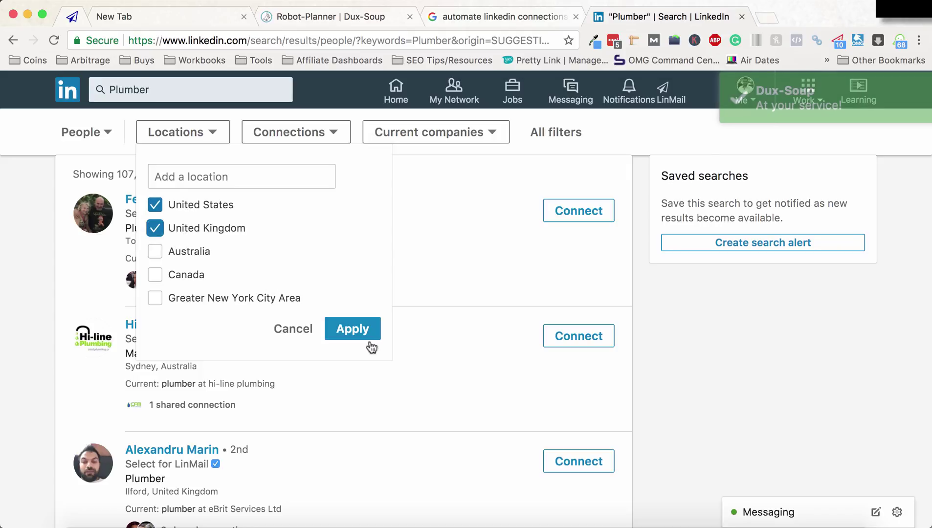
pyautogui.click(360, 332)
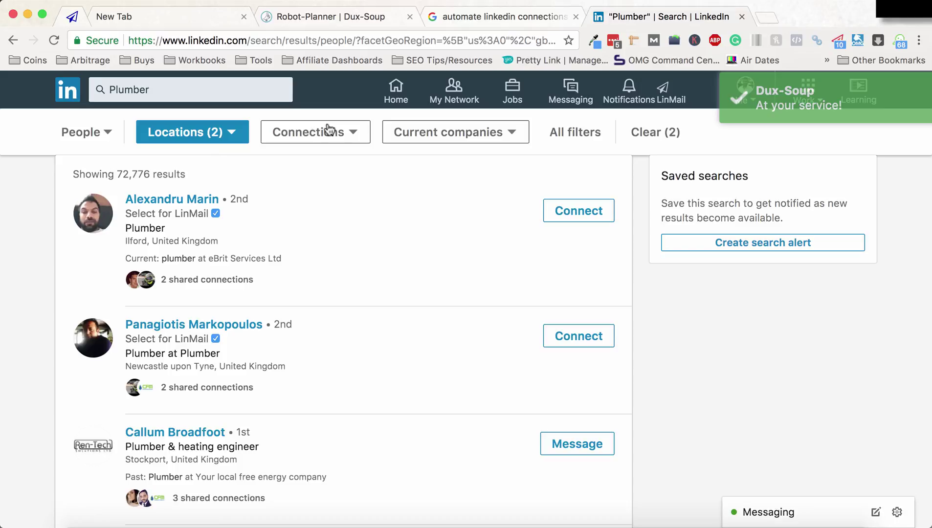
pyautogui.click(330, 130)
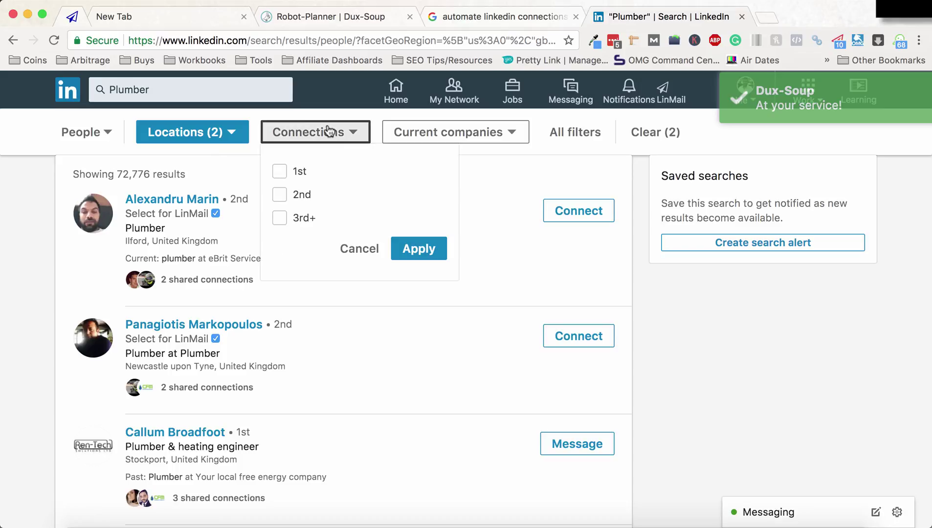
pyautogui.click(280, 195)
pyautogui.click(478, 137)
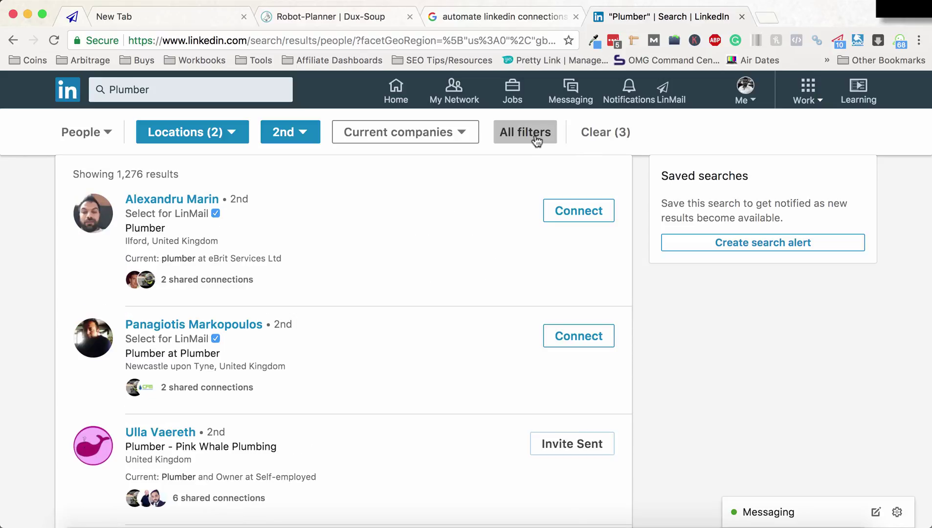
# - Filter the Plumber search by the saved owner OR Director title query (279 results), then open Dux-Soup
pyautogui.click(536, 136)
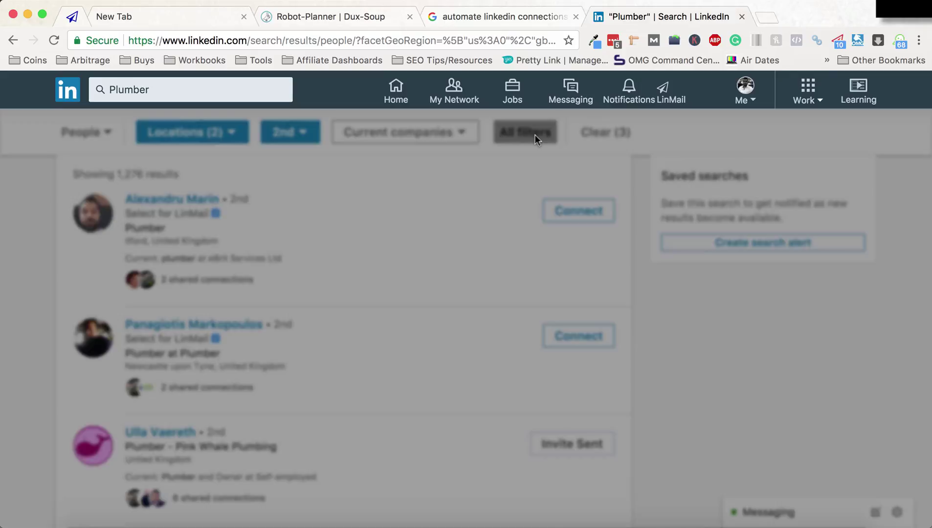
pyautogui.click(127, 294)
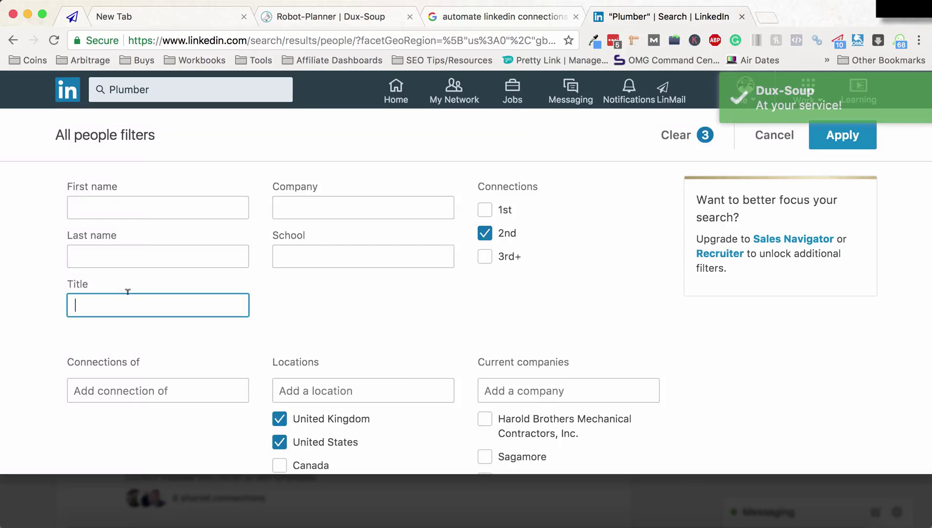
pyautogui.press('Down')
pyautogui.press('Down')
pyautogui.press('Tab')
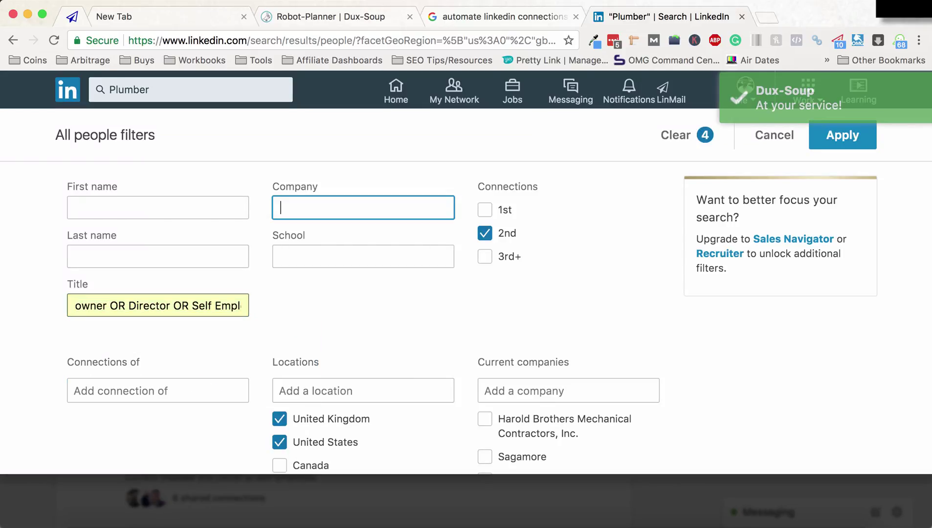
pyautogui.scroll(-6, 485, 402)
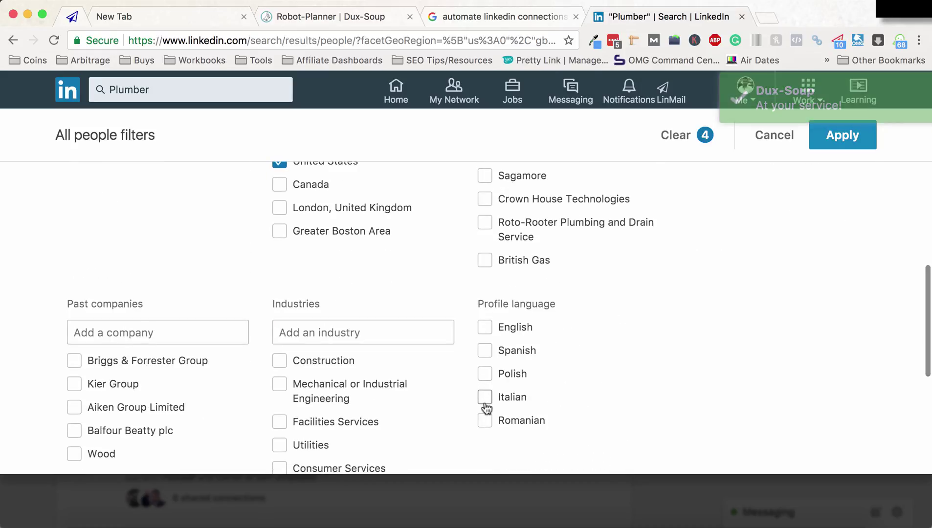
pyautogui.scroll(6, 834, 270)
pyautogui.click(831, 146)
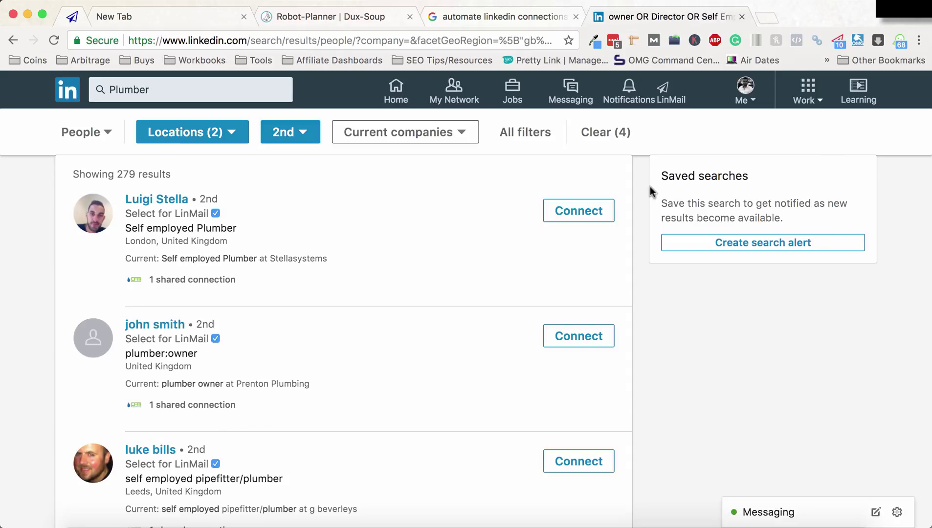
pyautogui.click(901, 41)
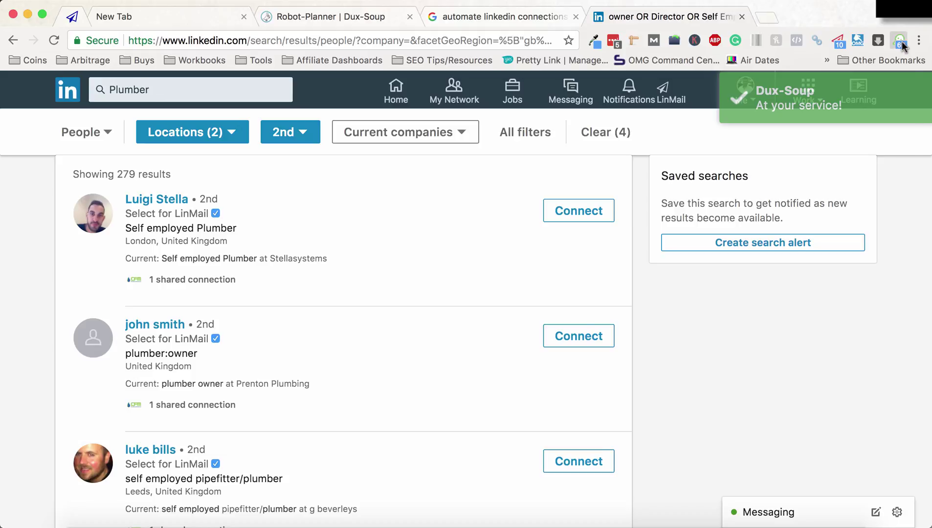
pyautogui.click(901, 41)
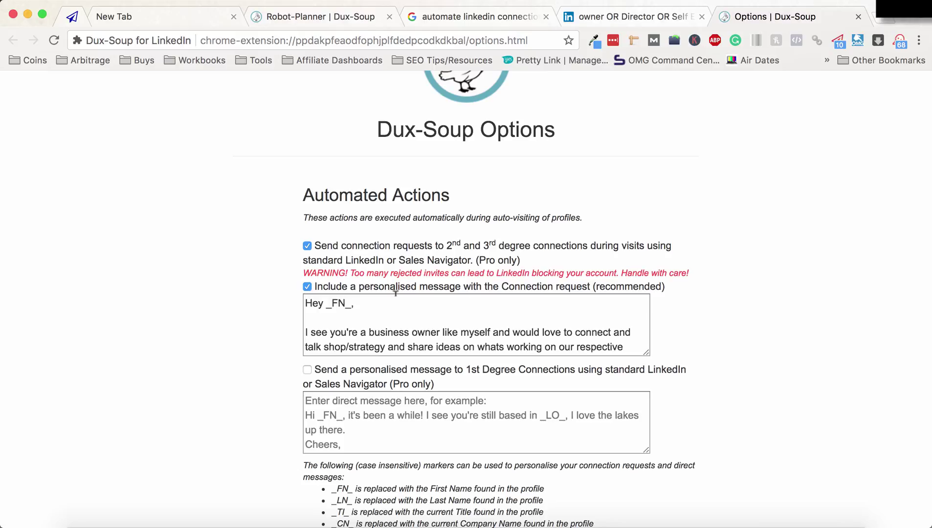
# - Scroll through Dux-Soup Options to review the blank-photo skip, 31-day history skip and robot speed settings
pyautogui.scroll(-2, 396, 296)
pyautogui.scroll(5, 396, 330)
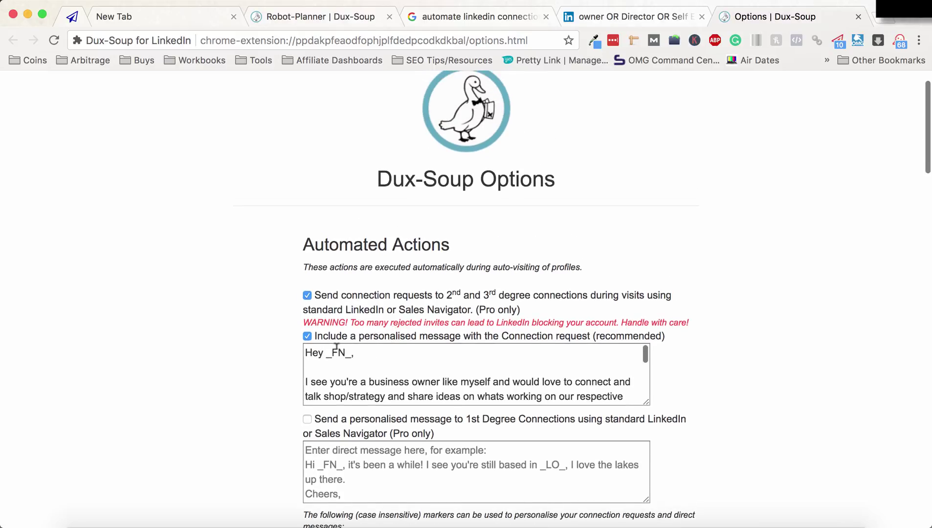
pyautogui.scroll(-3, 345, 349)
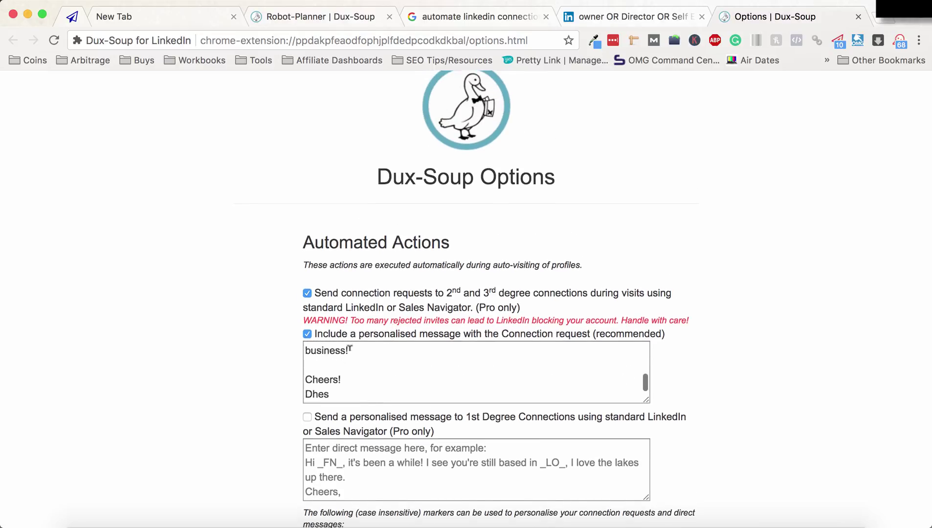
pyautogui.scroll(-10, 350, 348)
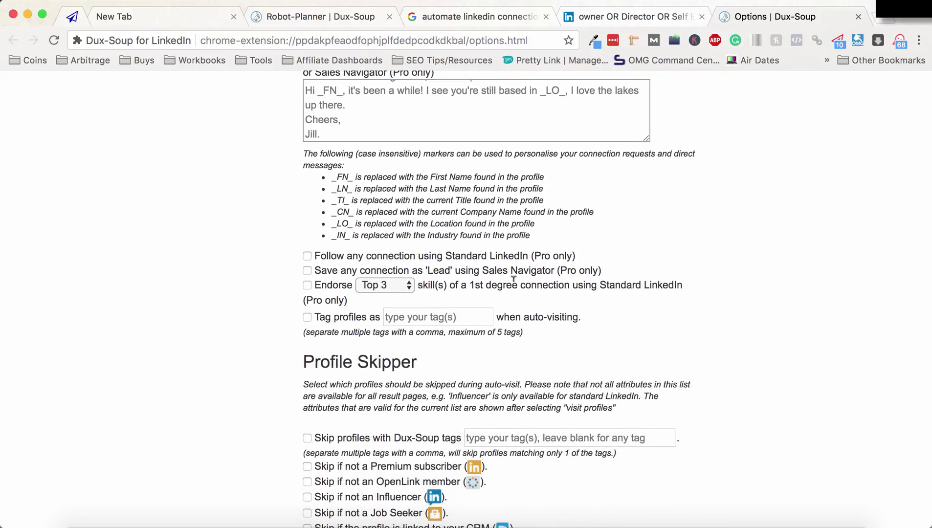
pyautogui.scroll(-10, 514, 281)
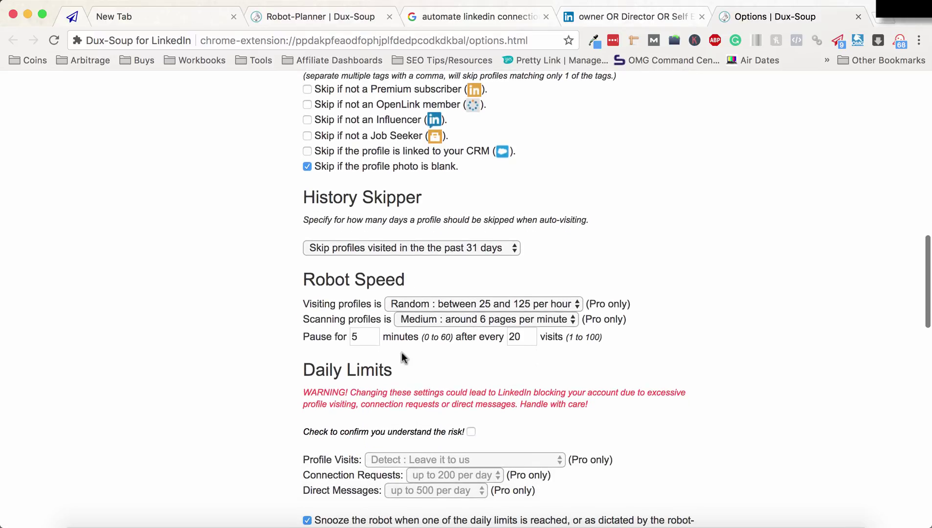
pyautogui.scroll(-3, 402, 356)
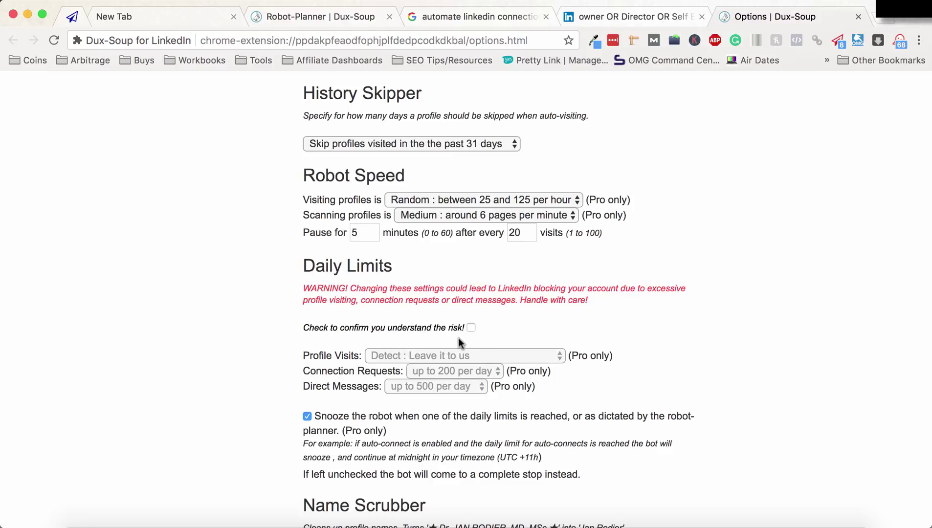
pyautogui.scroll(-4, 460, 323)
pyautogui.scroll(-6, 459, 323)
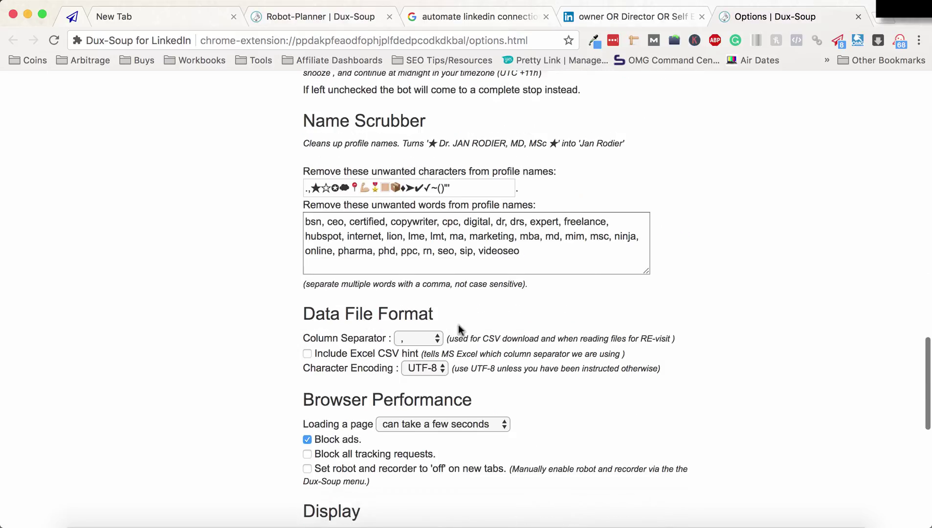
pyautogui.scroll(4, 459, 323)
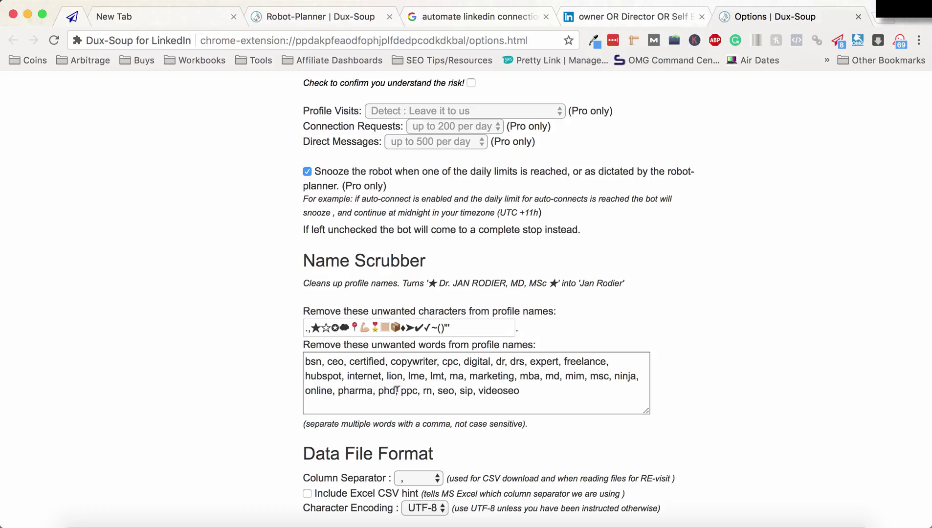
pyautogui.scroll(20, 397, 389)
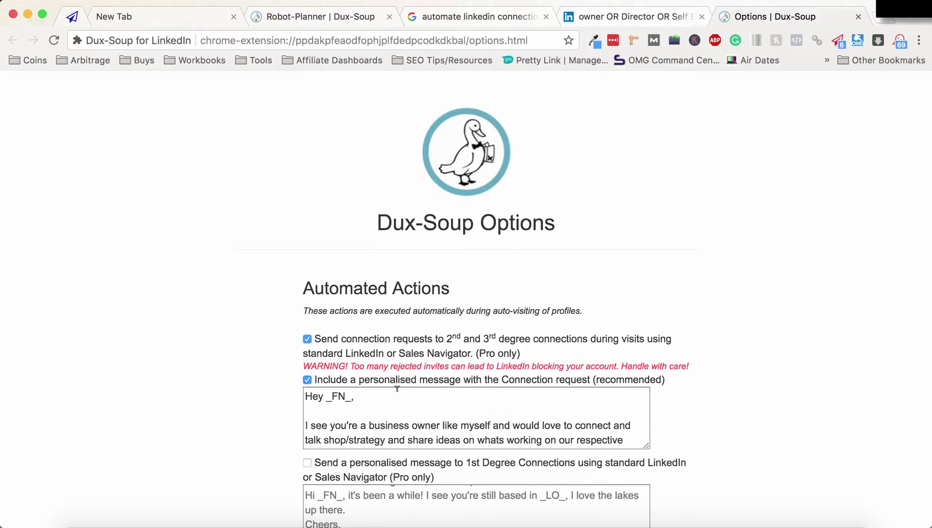
pyautogui.scroll(-10, 397, 389)
pyautogui.scroll(-12, 489, 299)
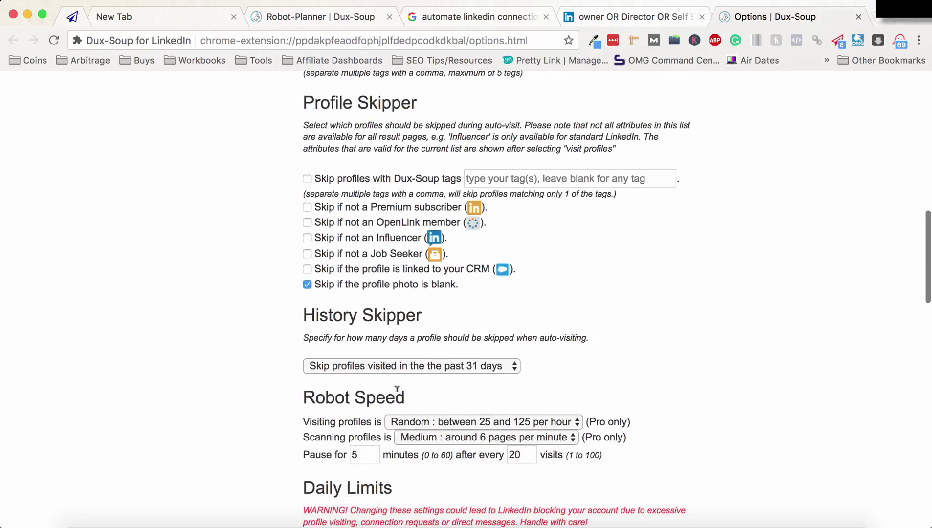
# - Close the LinMail Pro profile sender window and stop the running LinMail Pro widget
pyautogui.click(838, 40)
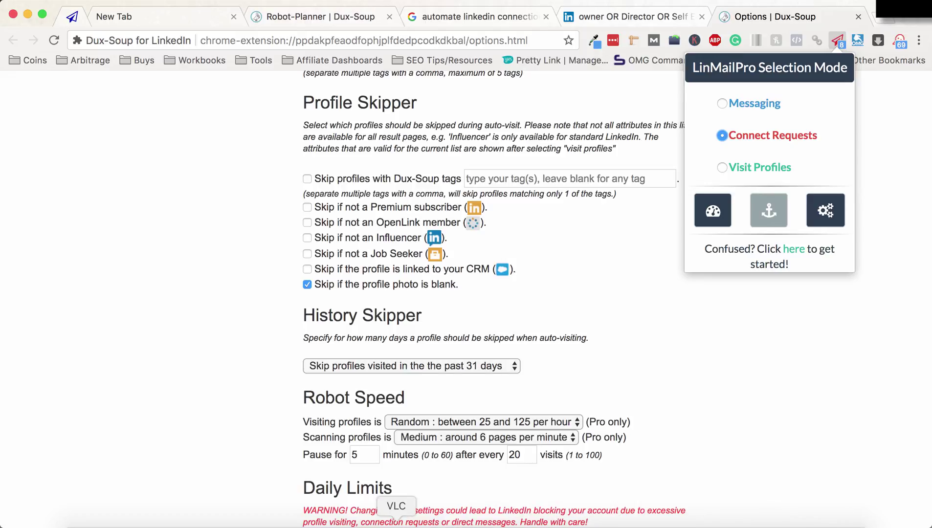
pyautogui.press('super+Tab')
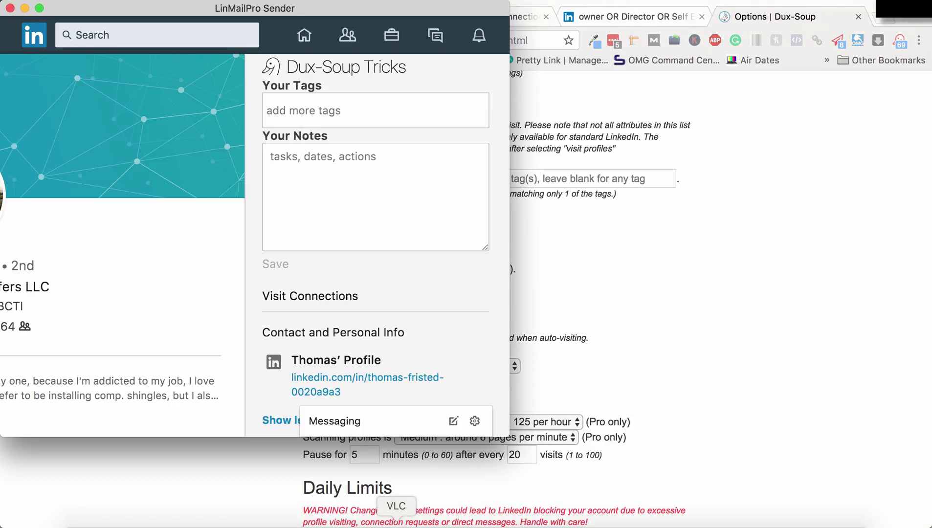
pyautogui.click(9, 8)
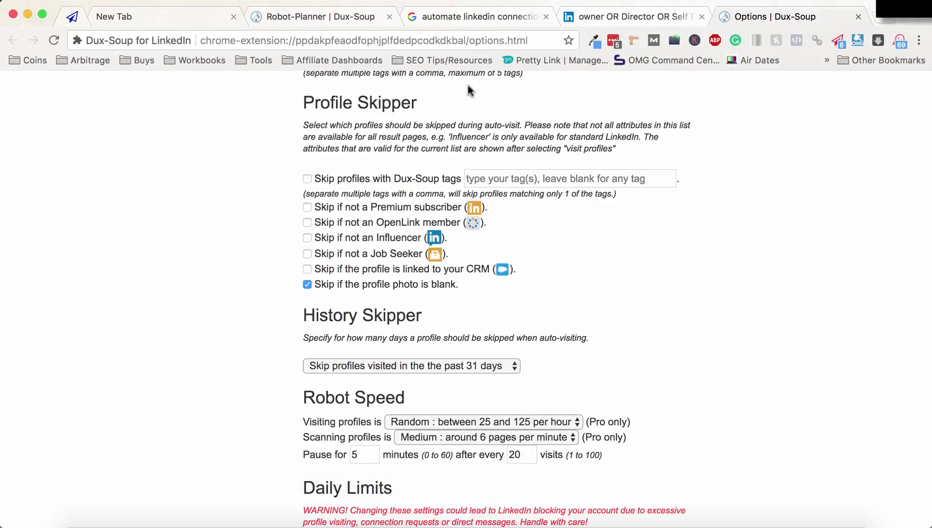
pyautogui.click(840, 43)
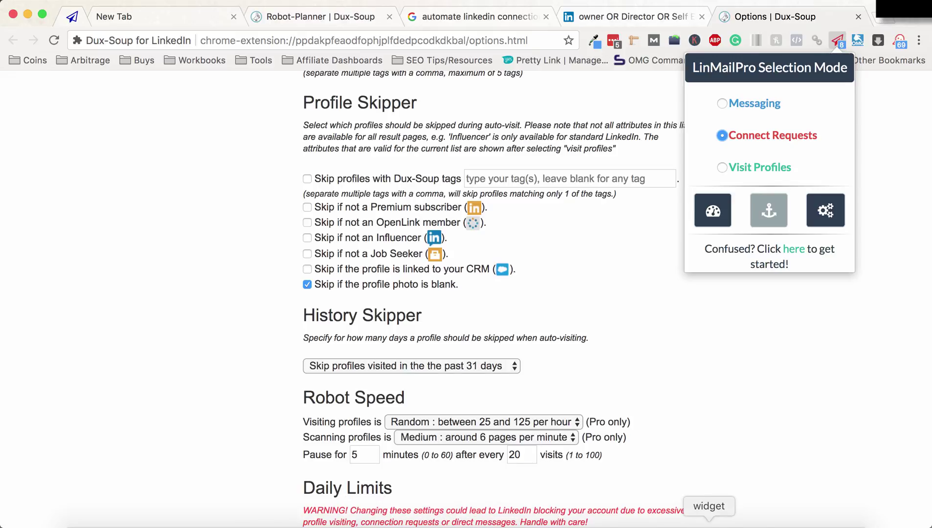
pyautogui.click(709, 524)
pyautogui.click(356, 204)
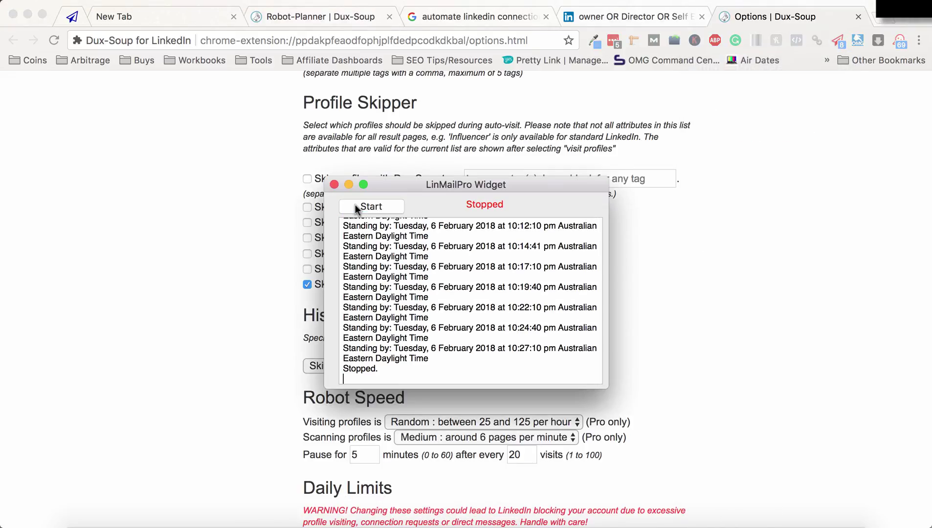
# - Run Dux-Soup's VISIT PROFILES on the LinkedIn Plumber results and confirm the auto-visit start
pyautogui.click(742, 358)
pyautogui.scroll(15, 742, 358)
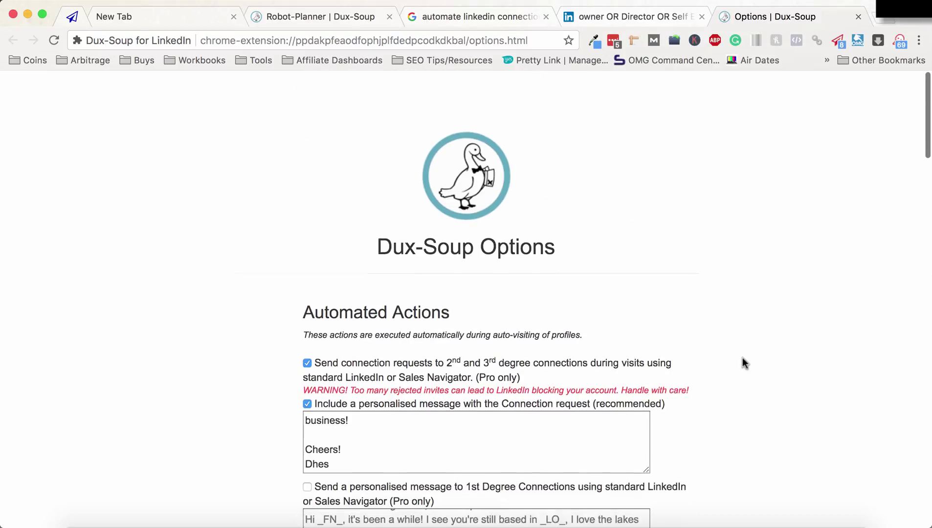
pyautogui.click(896, 44)
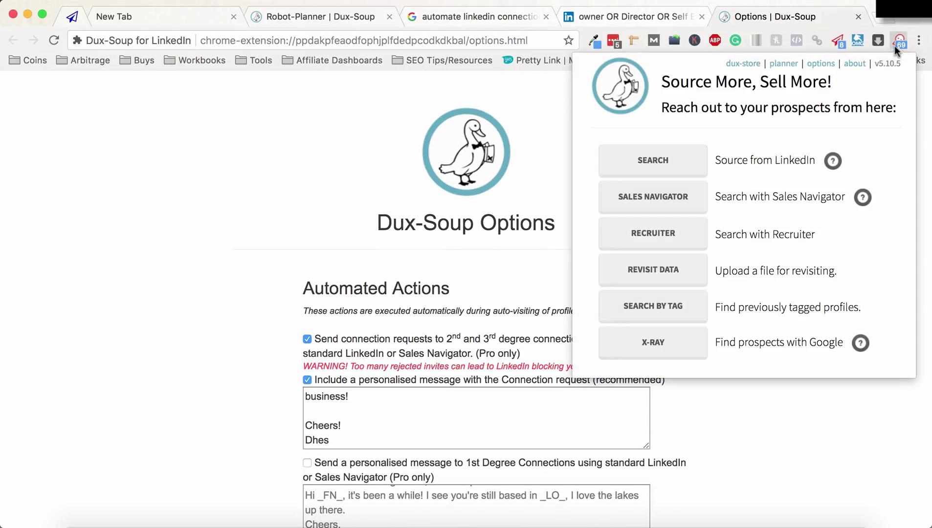
pyautogui.click(620, 17)
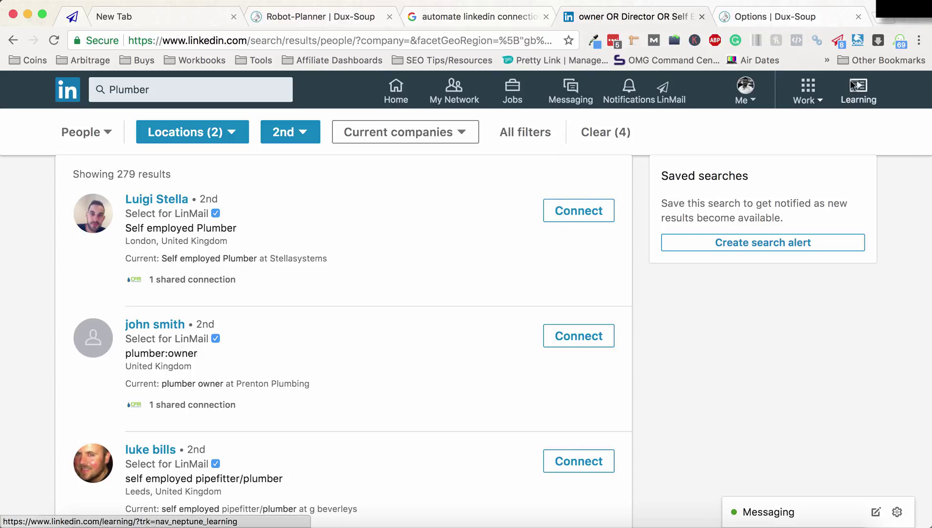
pyautogui.click(899, 41)
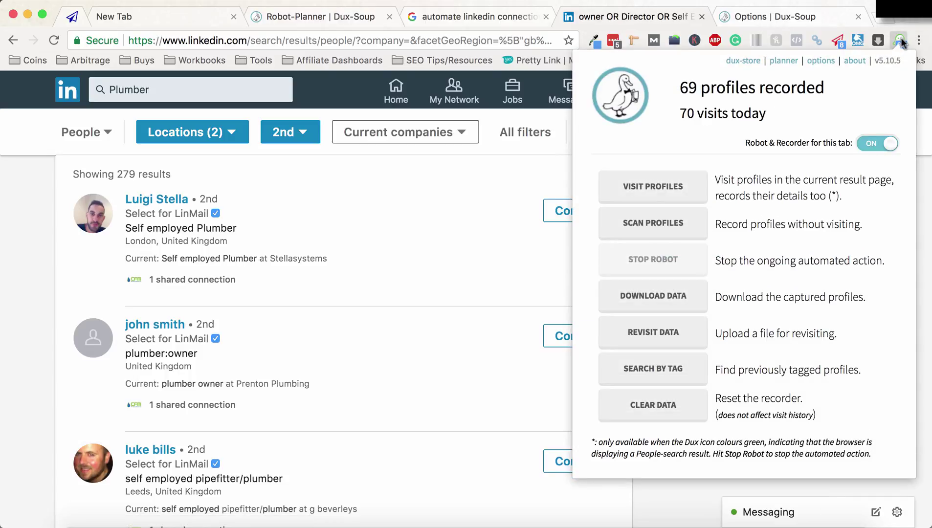
pyautogui.click(657, 191)
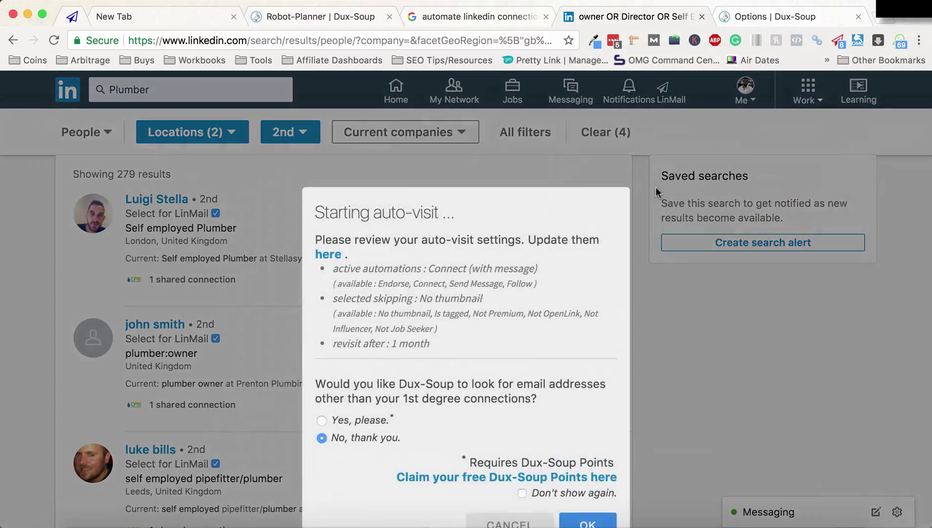
pyautogui.scroll(-3, 514, 296)
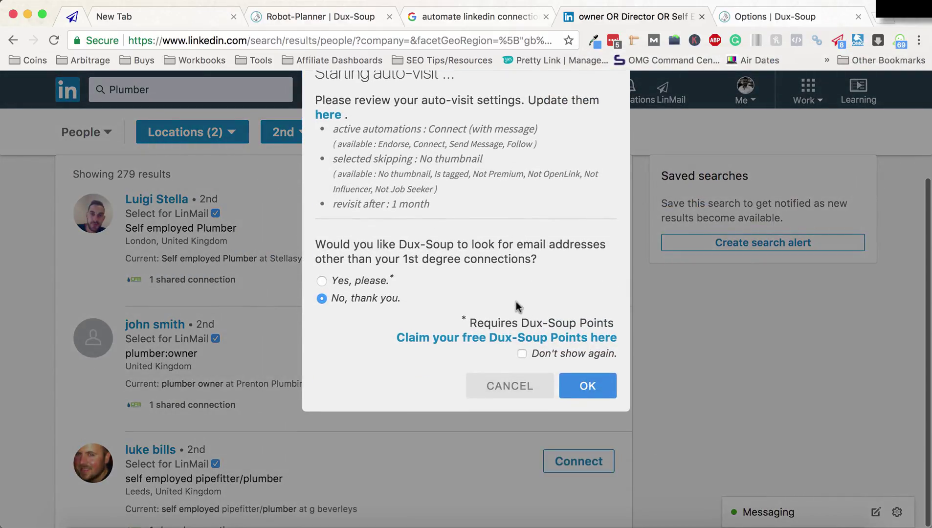
pyautogui.click(585, 386)
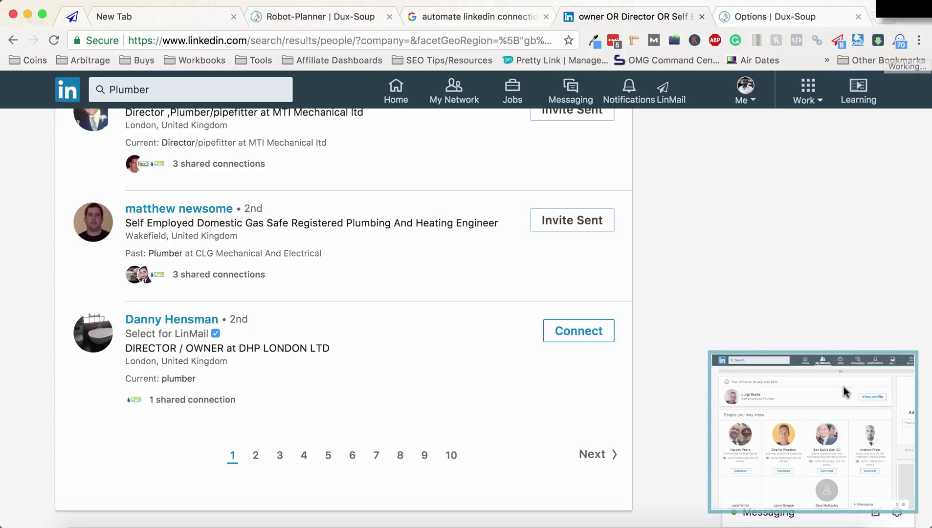
# - Open the Dux-Soup Robot-Planner, try a RANDOM schedule, then CLEAR all planned hours
pyautogui.click(901, 42)
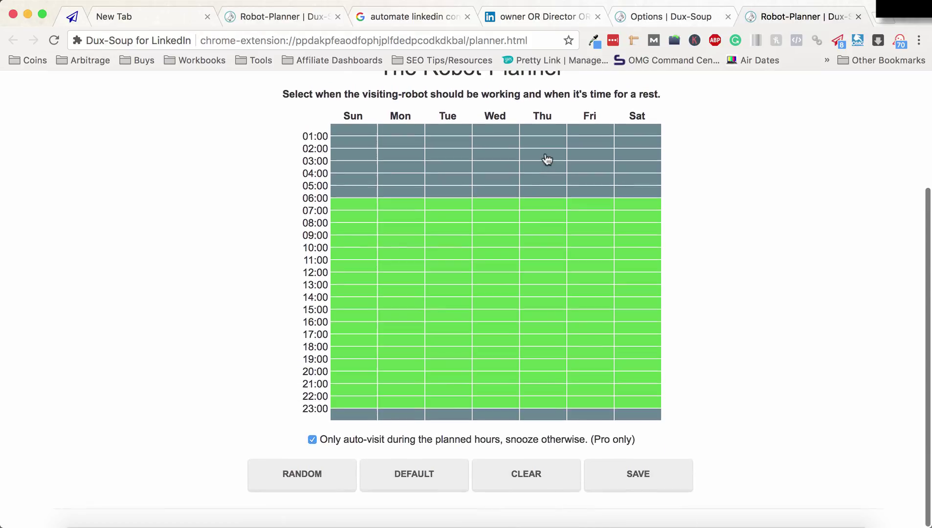
pyautogui.scroll(5, 726, 404)
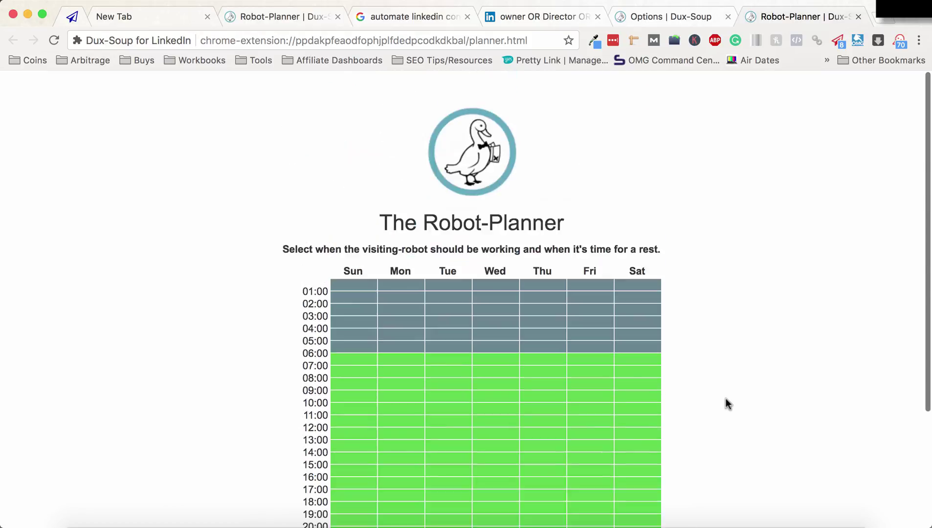
pyautogui.scroll(-5, 726, 404)
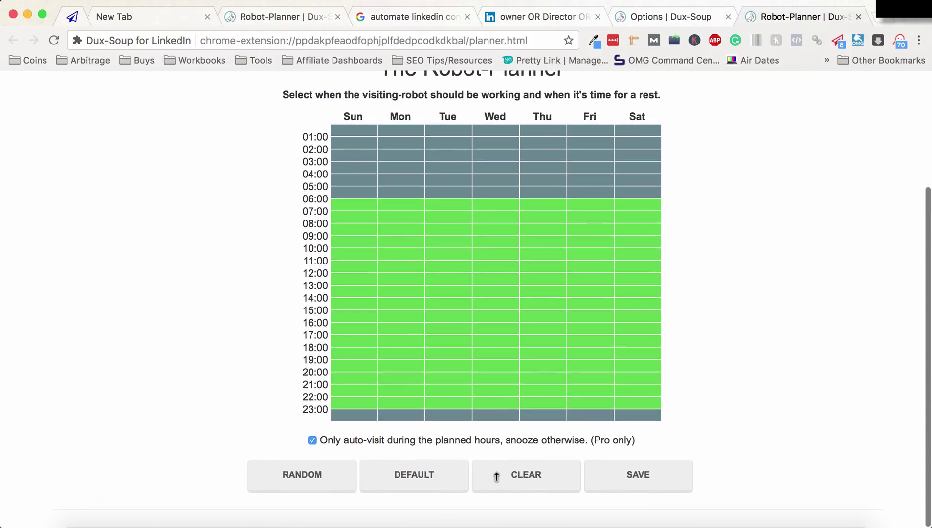
pyautogui.click(307, 477)
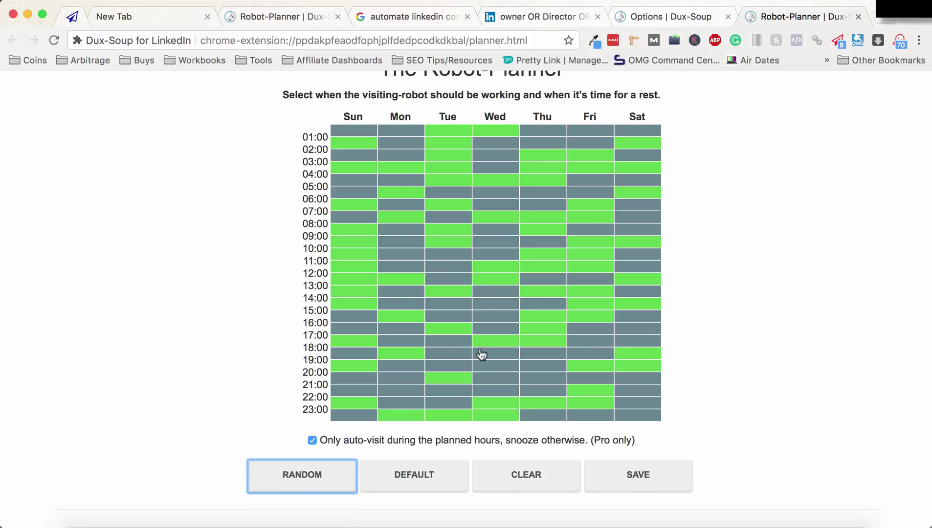
pyautogui.click(545, 475)
pyautogui.scroll(3, 546, 473)
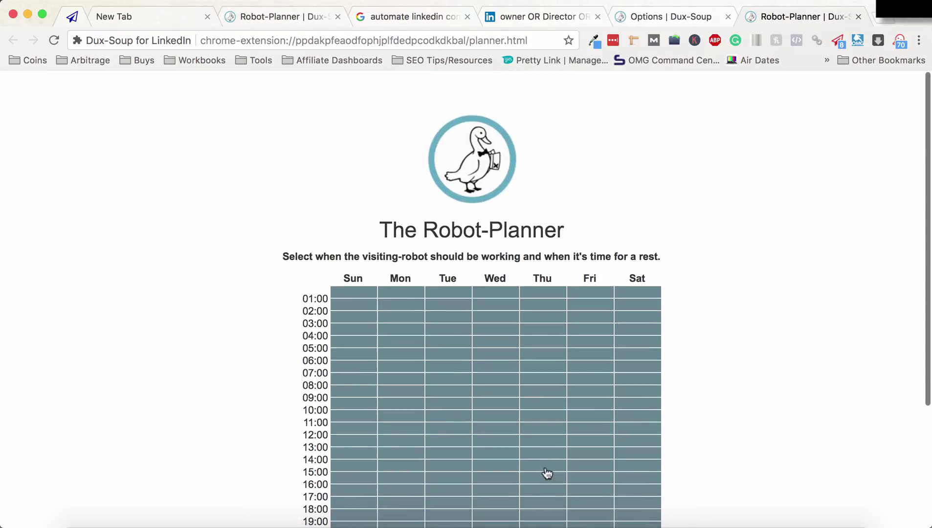
pyautogui.scroll(-5, 722, 324)
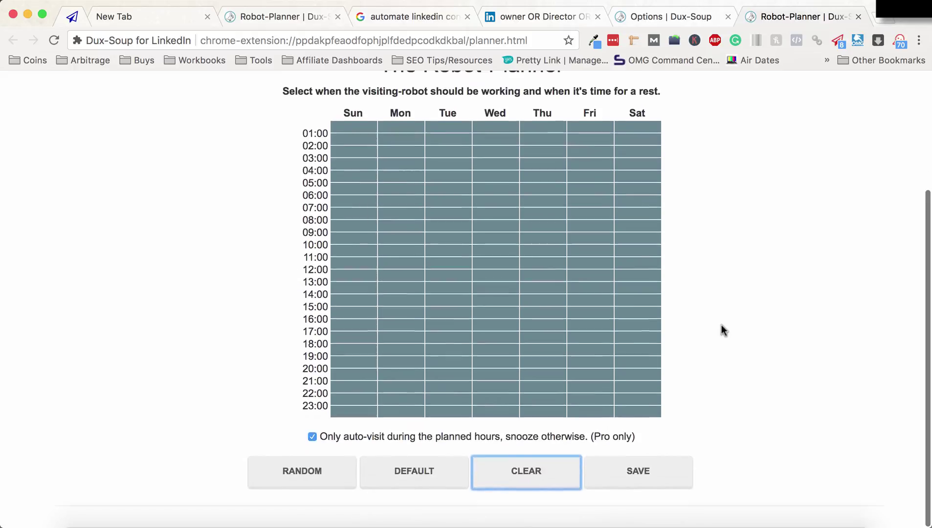
pyautogui.scroll(5, 722, 325)
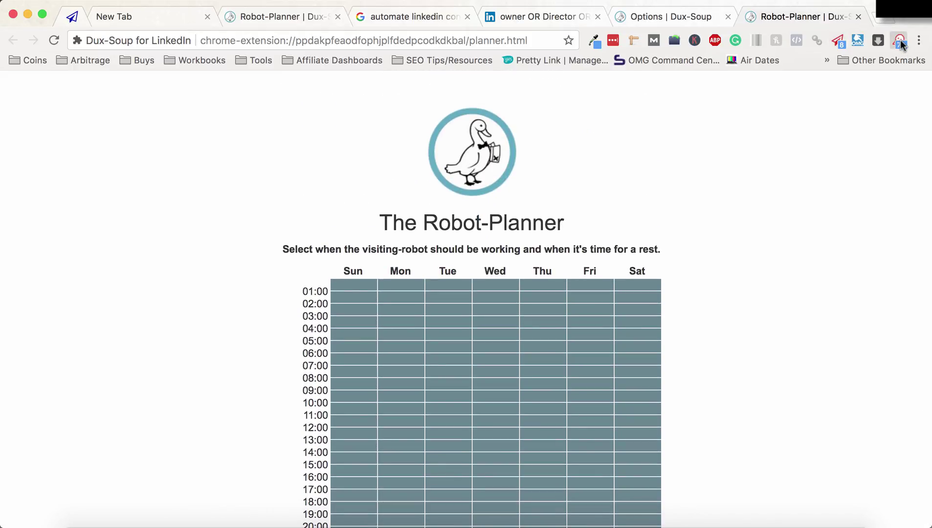
pyautogui.click(899, 39)
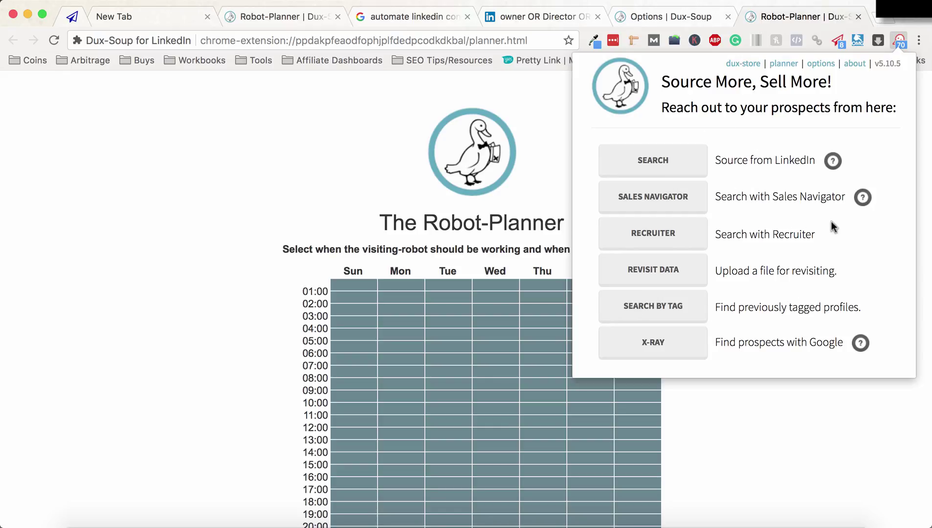
pyautogui.click(781, 453)
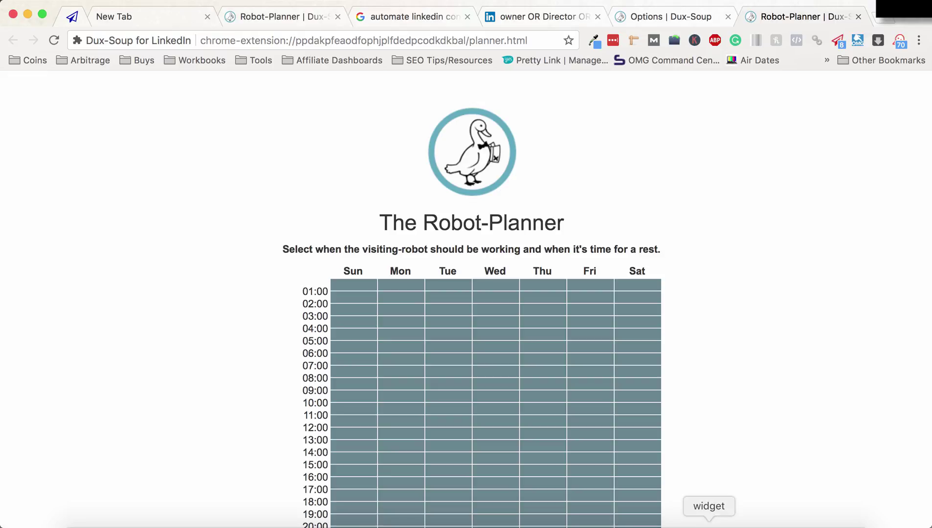
# - Restore the ScreenFlow recorder window and open its menu to stop recording
pyautogui.click(741, 527)
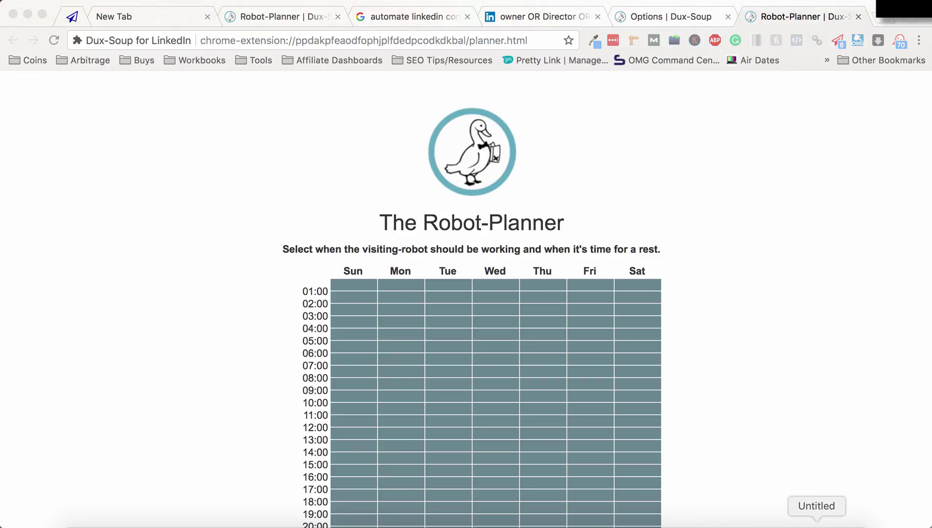
pyautogui.click(816, 522)
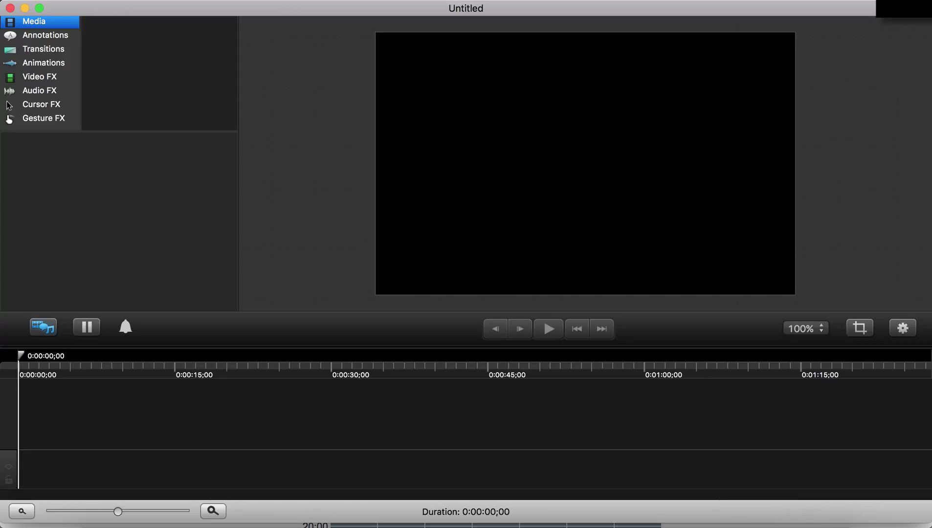
pyautogui.click(546, 1)
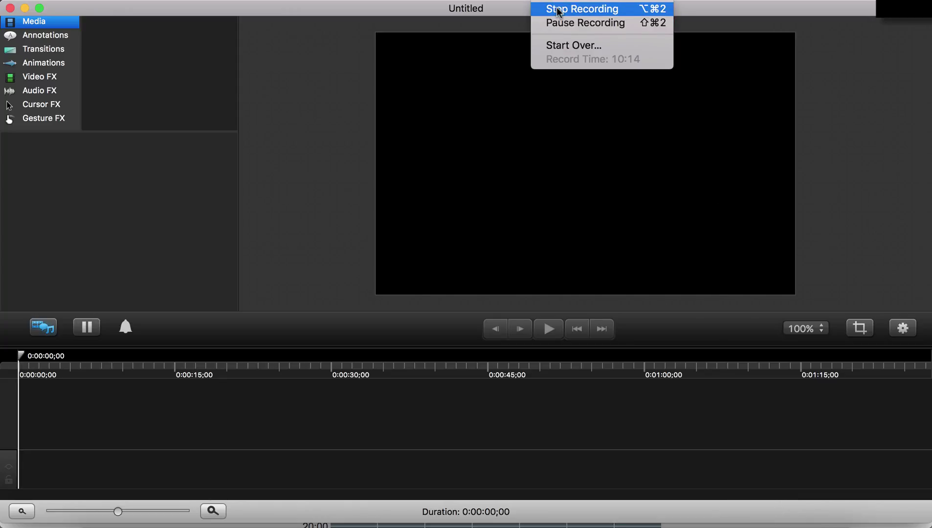